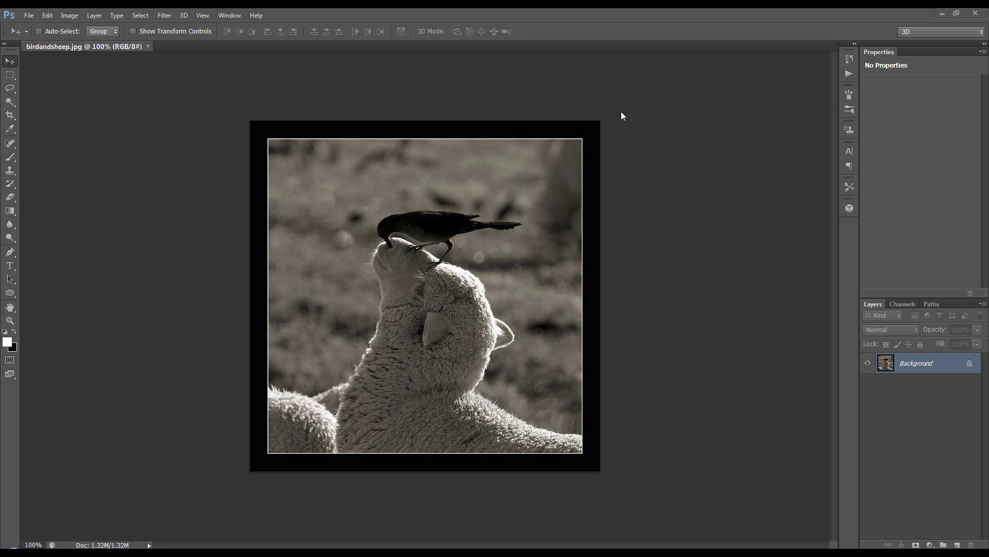
- Show the Actions panel and create an empty action set named 'mine random'
click(229, 15)
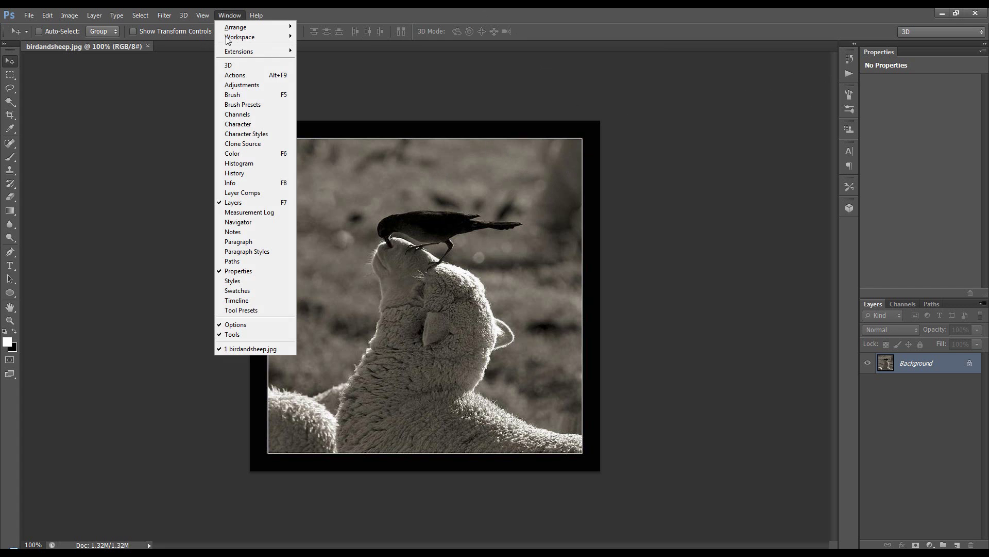
click(253, 73)
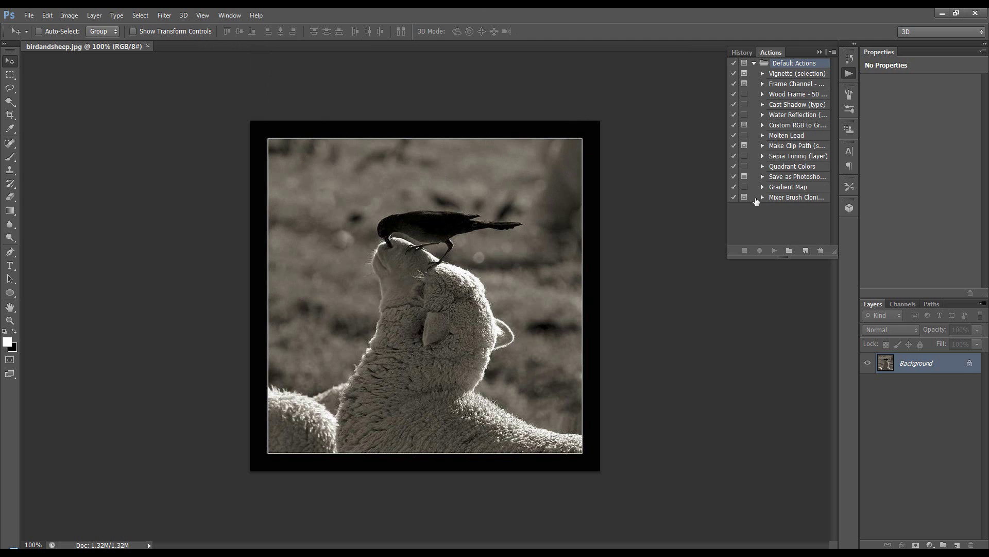
click(789, 250)
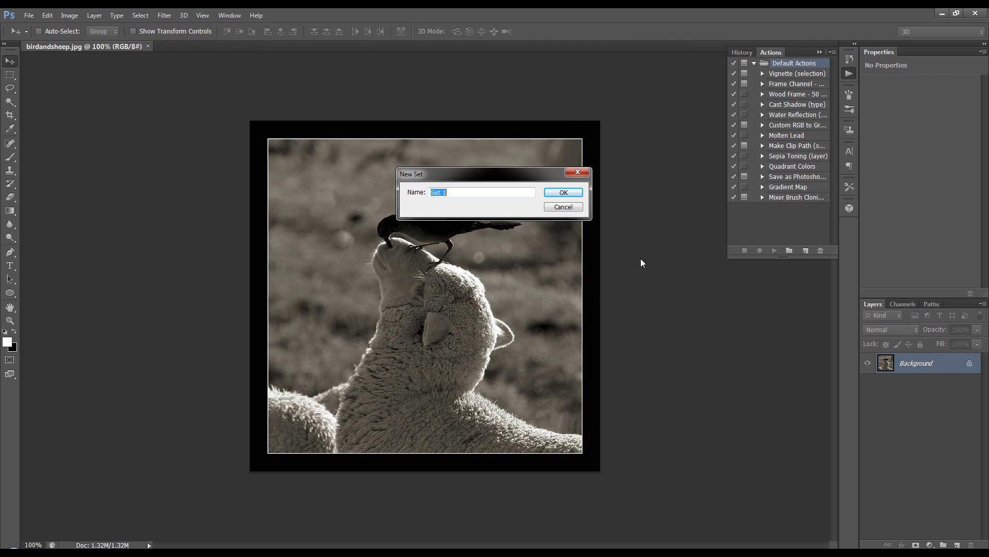
text(mine random)
click(564, 192)
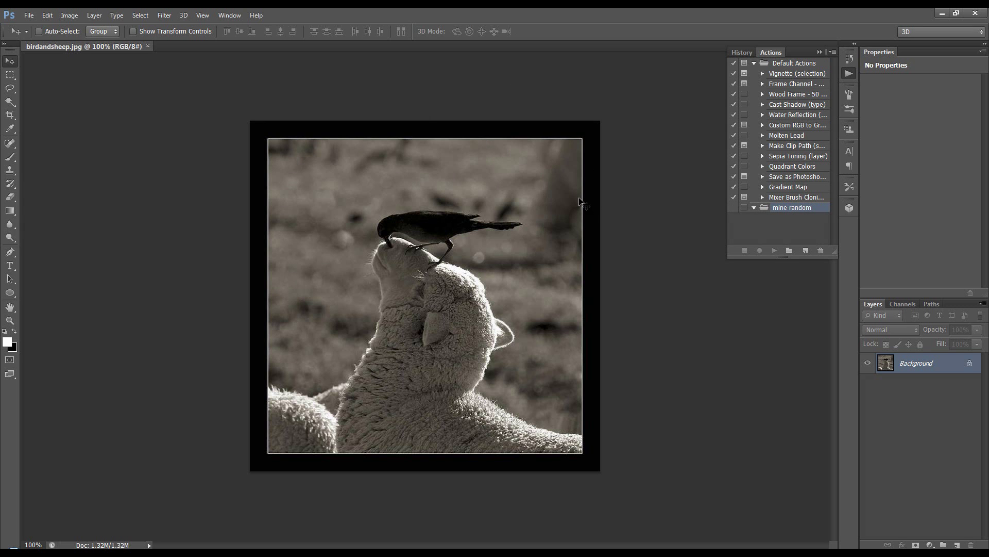
- Play the Sepia Toning (layer) action on the photo, then revert the photo to its original state
click(786, 159)
click(774, 251)
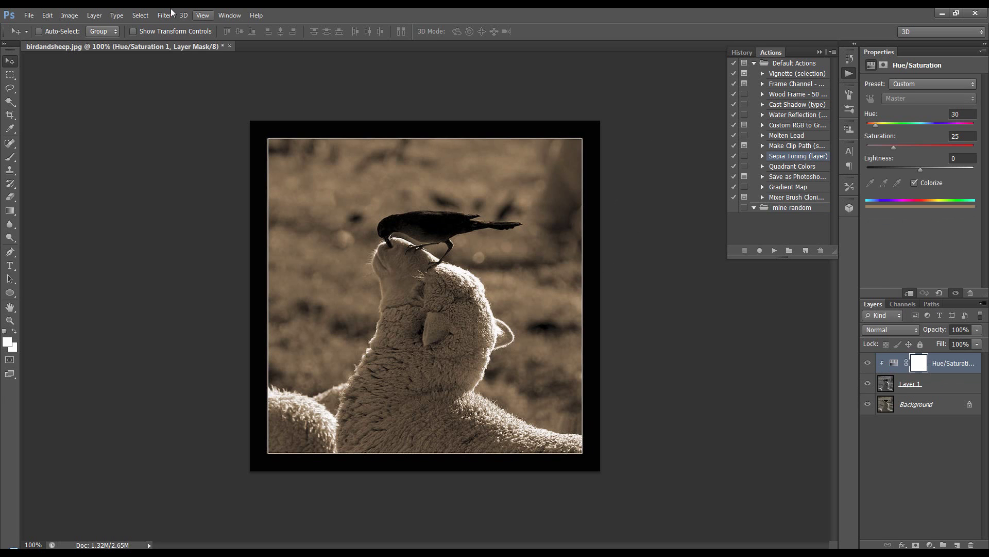
click(29, 15)
click(66, 166)
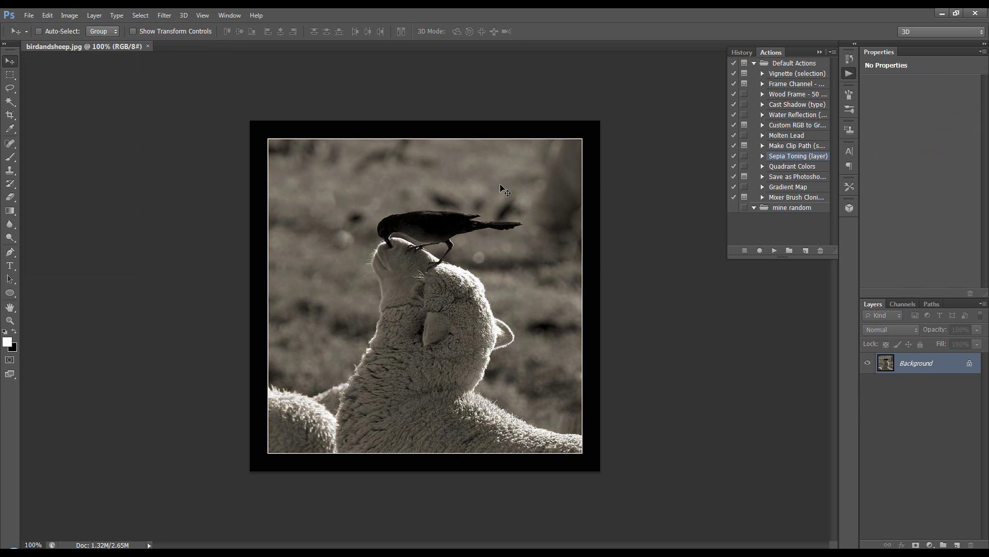
- Begin a new action named 500x500 in the mine random set
click(793, 208)
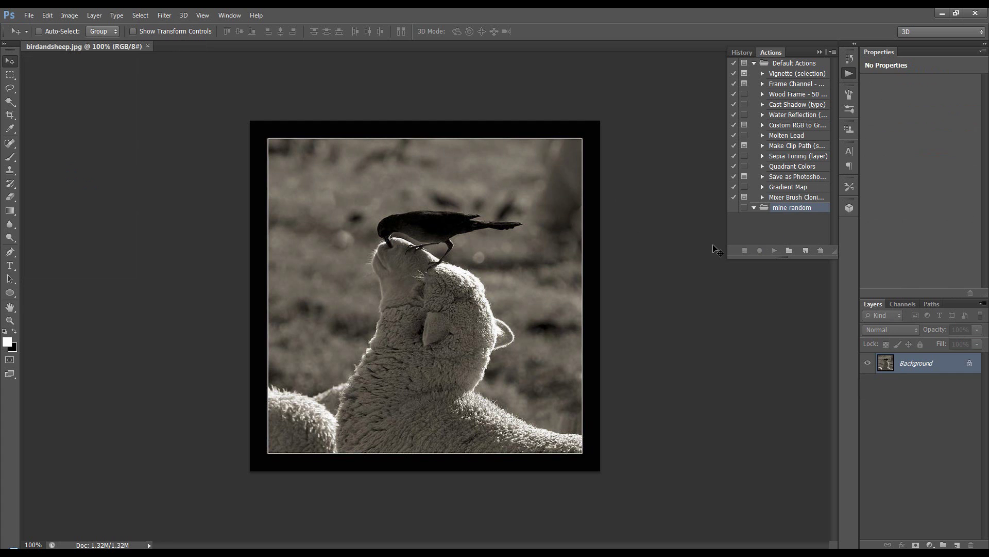
click(803, 250)
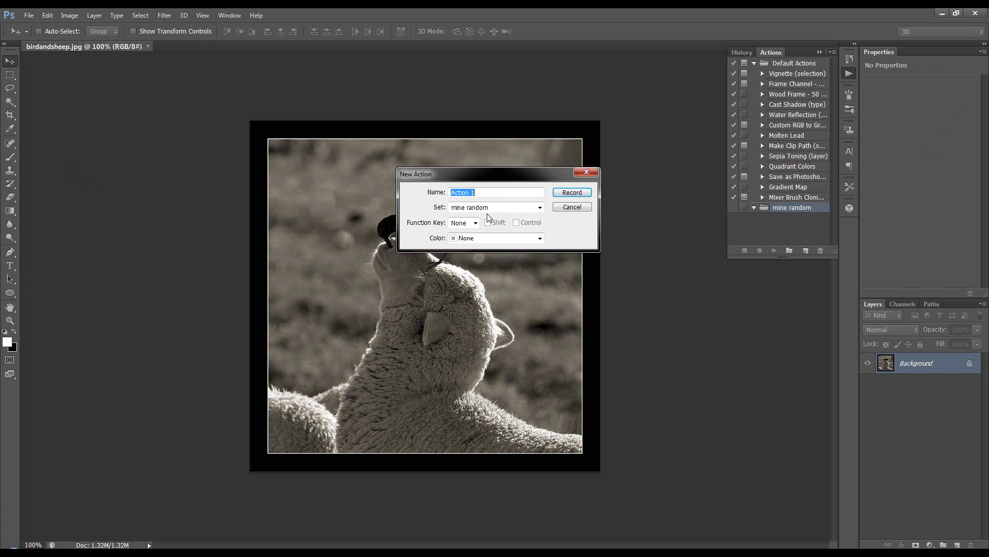
text(500x500)
drag(514, 170, 467, 148)
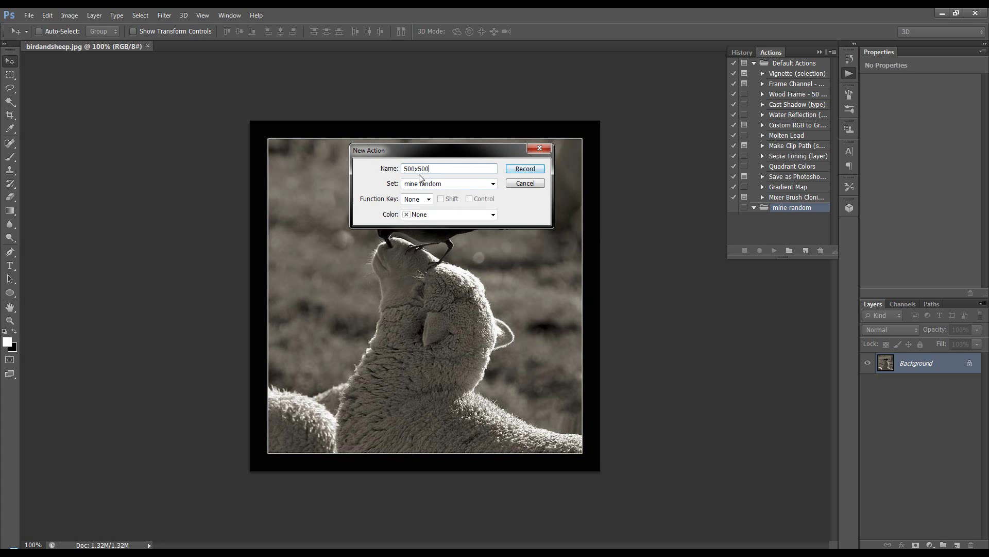
- Record an Image Size change to 500 × 500 px in the 500x500 action, then stop recording
click(515, 172)
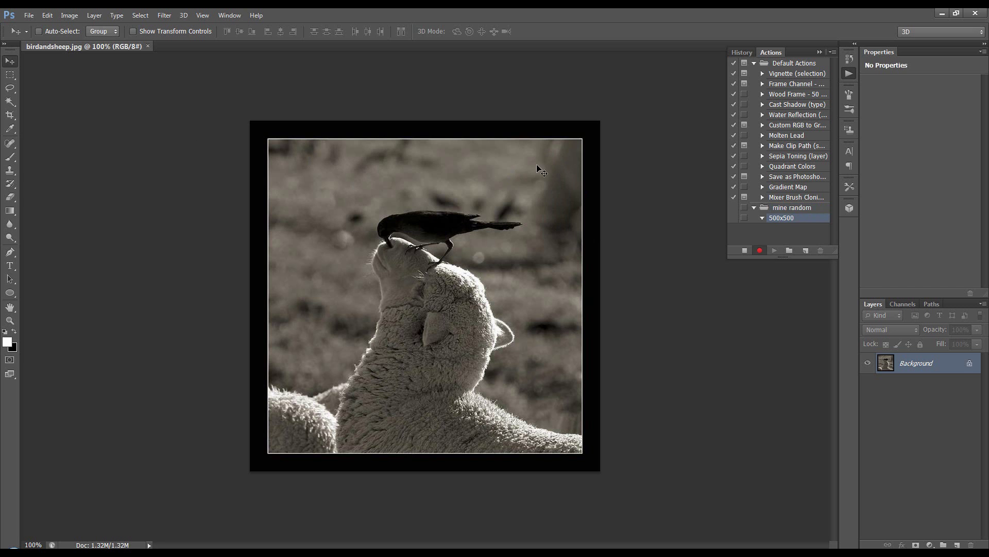
click(70, 15)
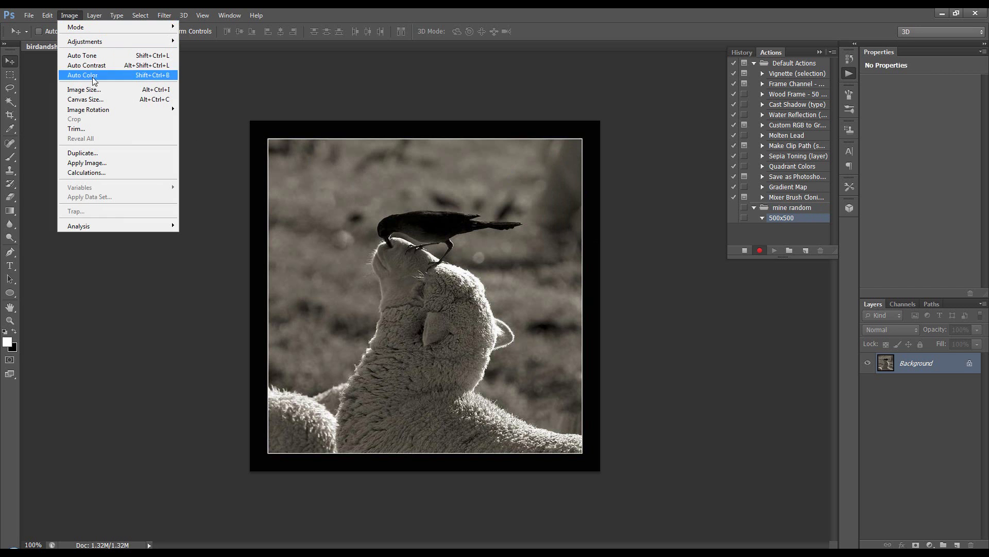
click(82, 90)
text(500)
drag(413, 131, 370, 122)
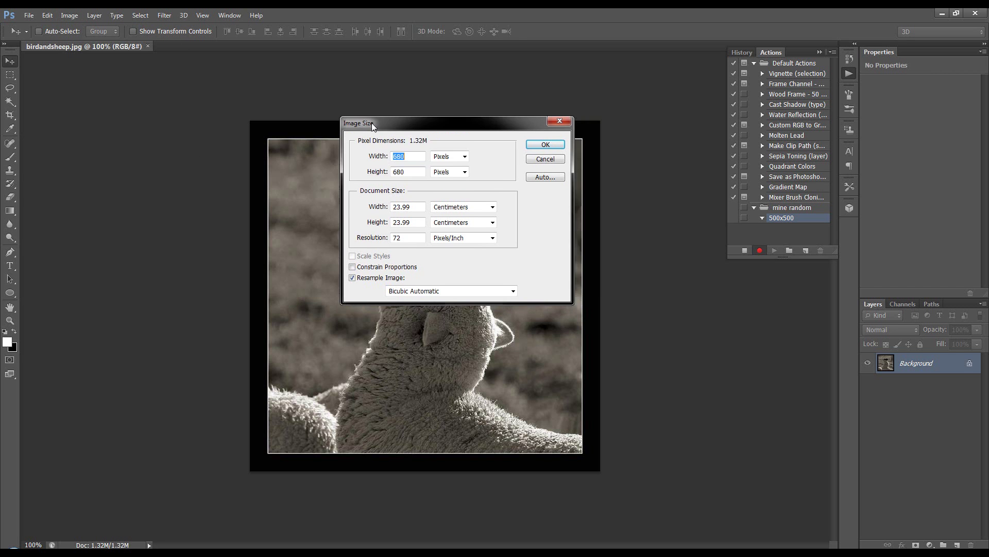
key(Tab)
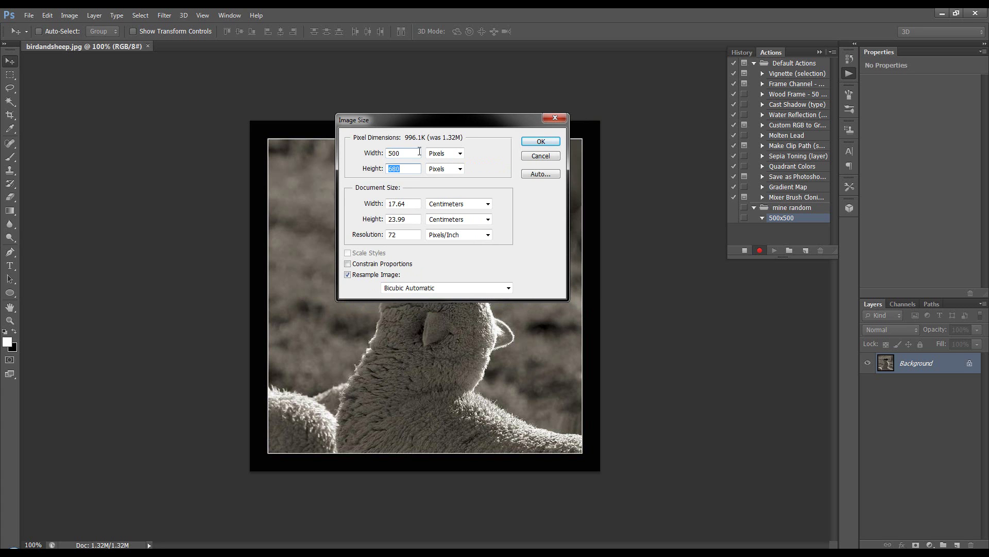
text(500)
click(541, 141)
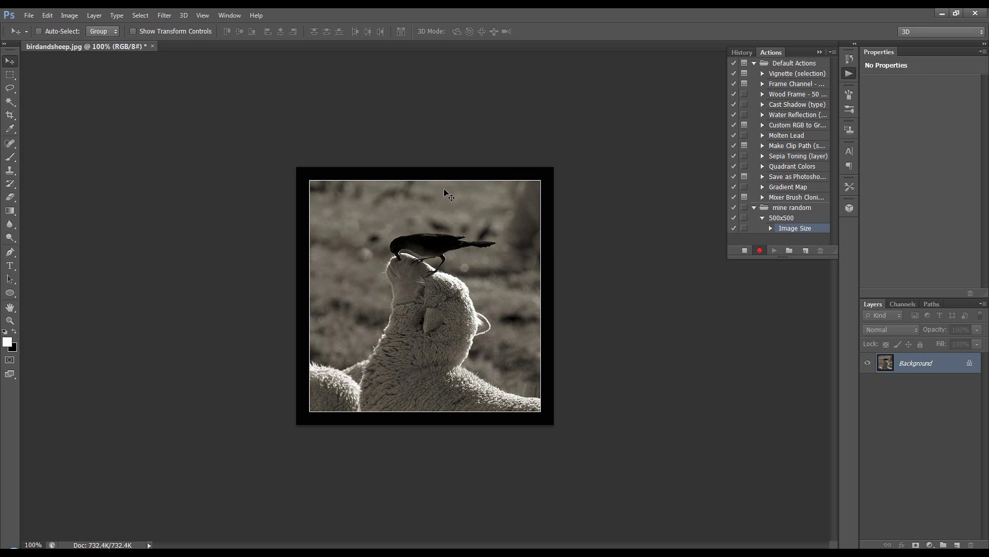
click(744, 251)
- Open the two-sparrows photo from Pictures > Animals
click(29, 15)
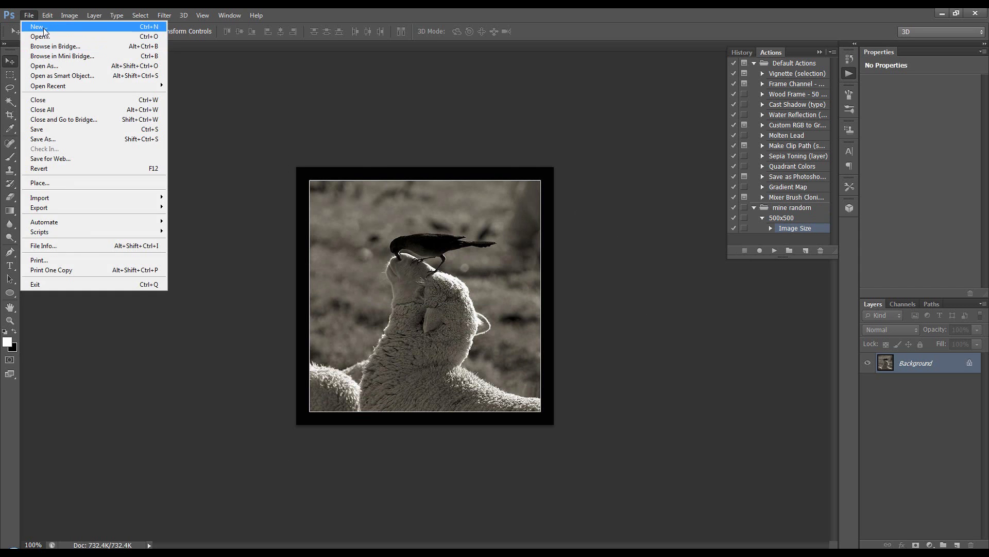
click(32, 25)
click(544, 153)
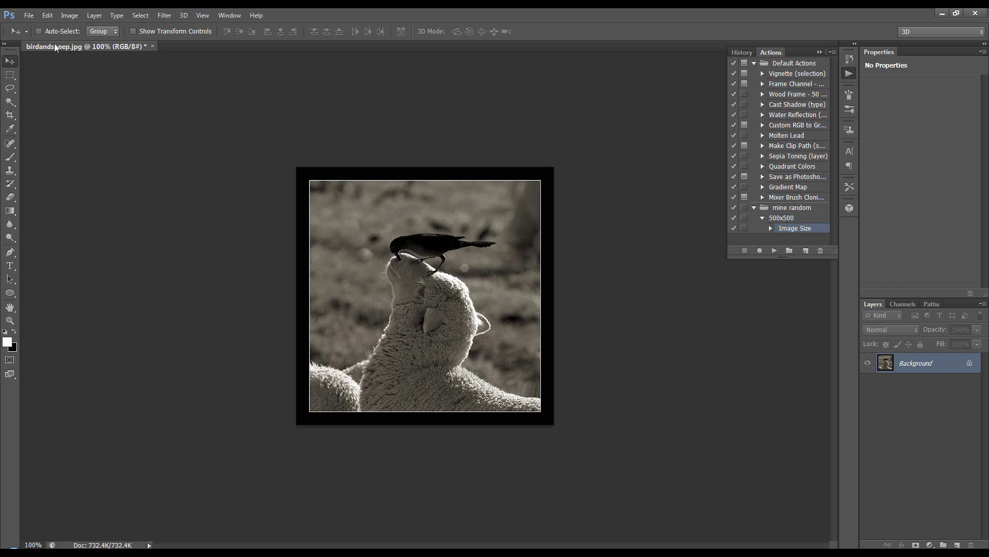
click(29, 15)
click(44, 37)
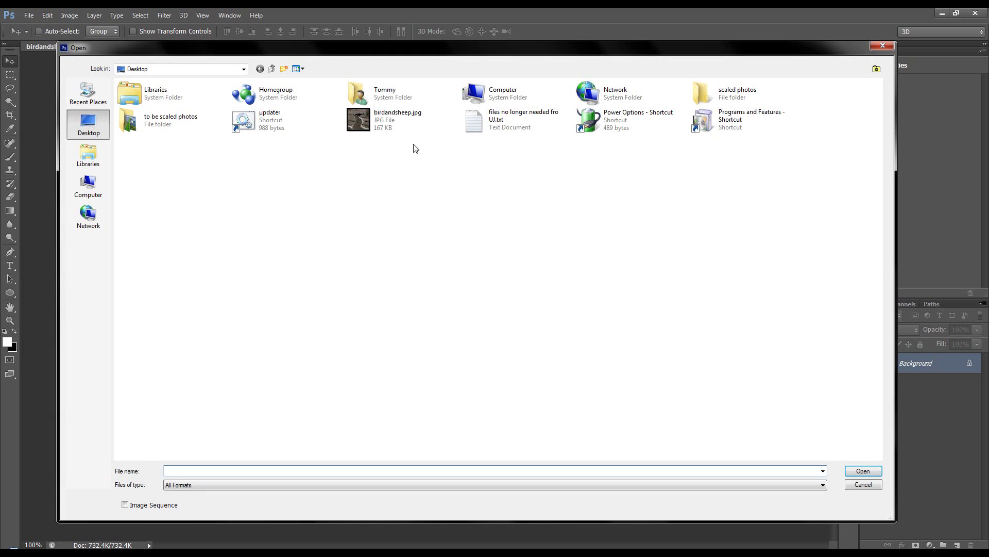
click(98, 159)
double_click(361, 122)
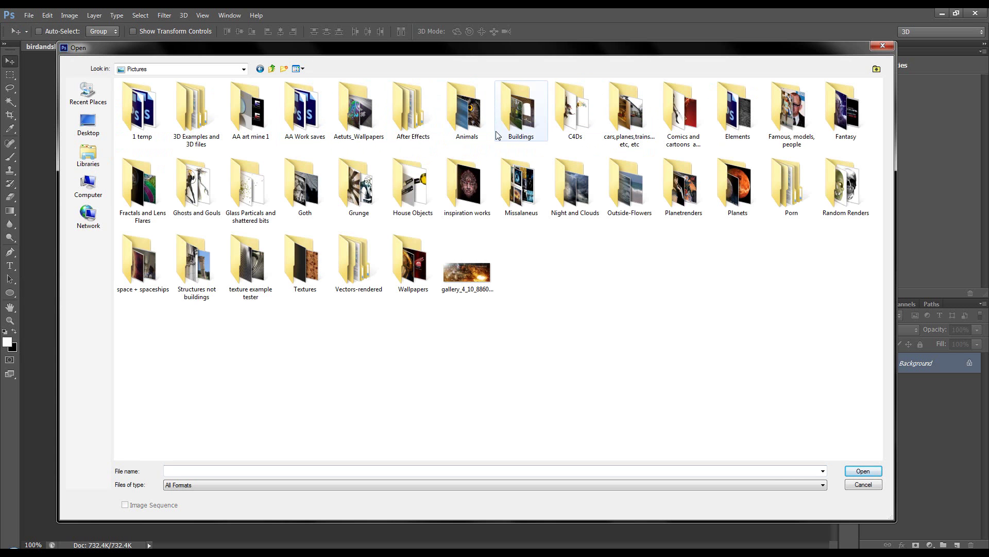
double_click(467, 111)
double_click(520, 264)
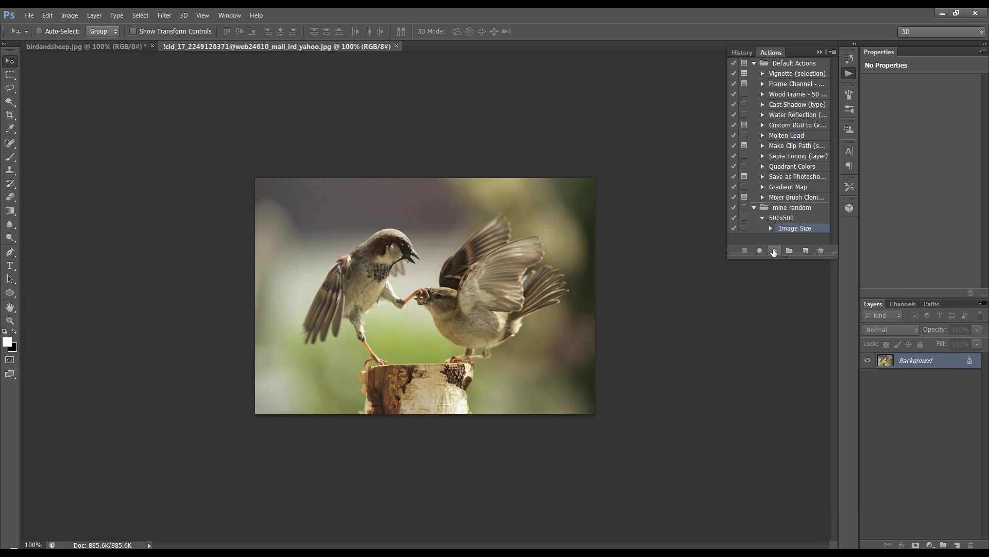
- Play the 500x500 action on the sparrows photo, then close the open documents without saving
click(773, 251)
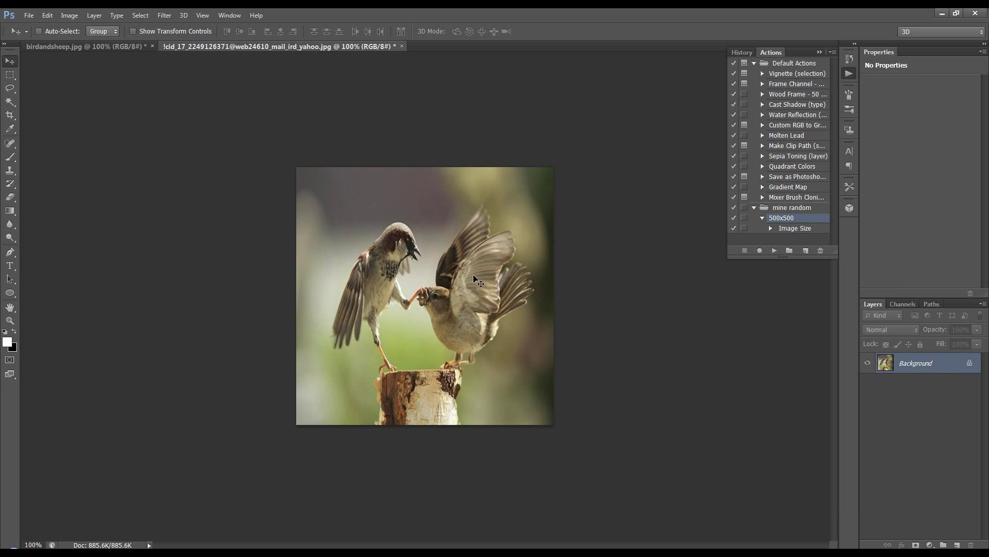
click(402, 46)
click(506, 220)
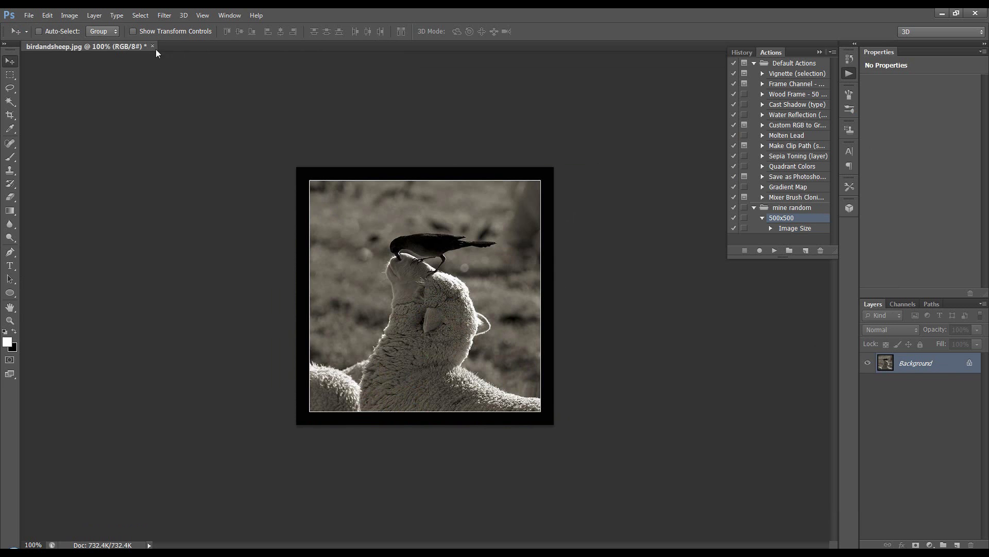
click(152, 47)
- Discard birdandsheep's changes and set 'to be scaled photos' as the Image Processor source folder
click(510, 215)
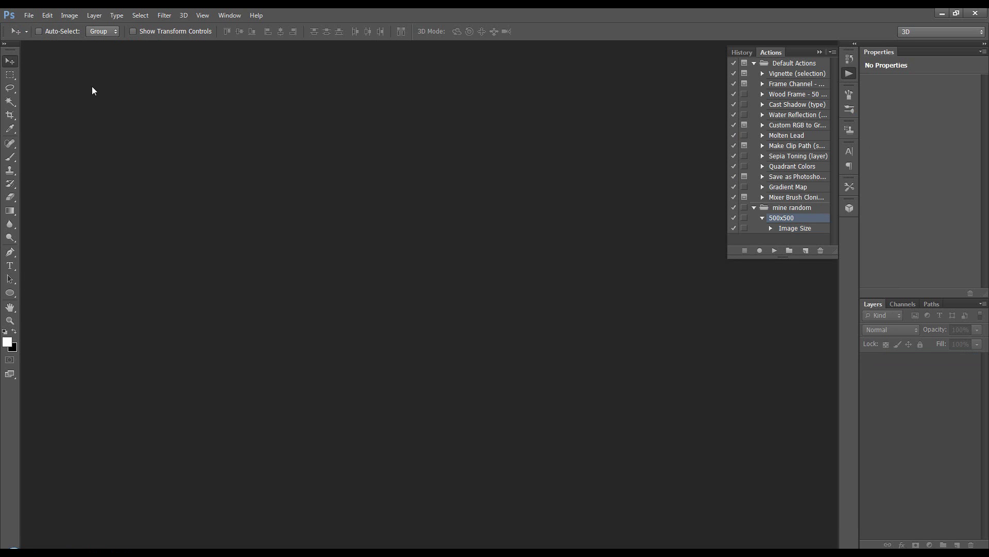
click(28, 17)
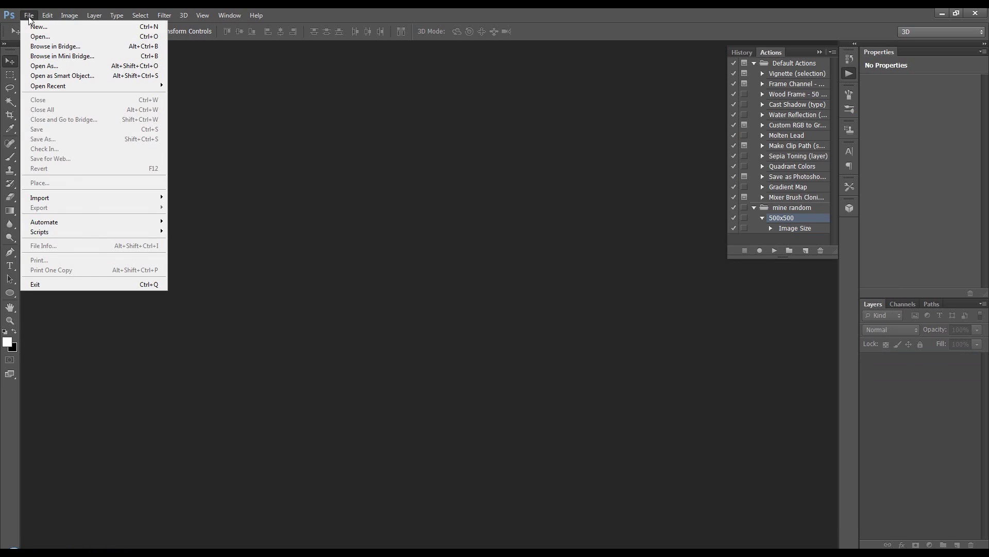
mouse_move(88, 230)
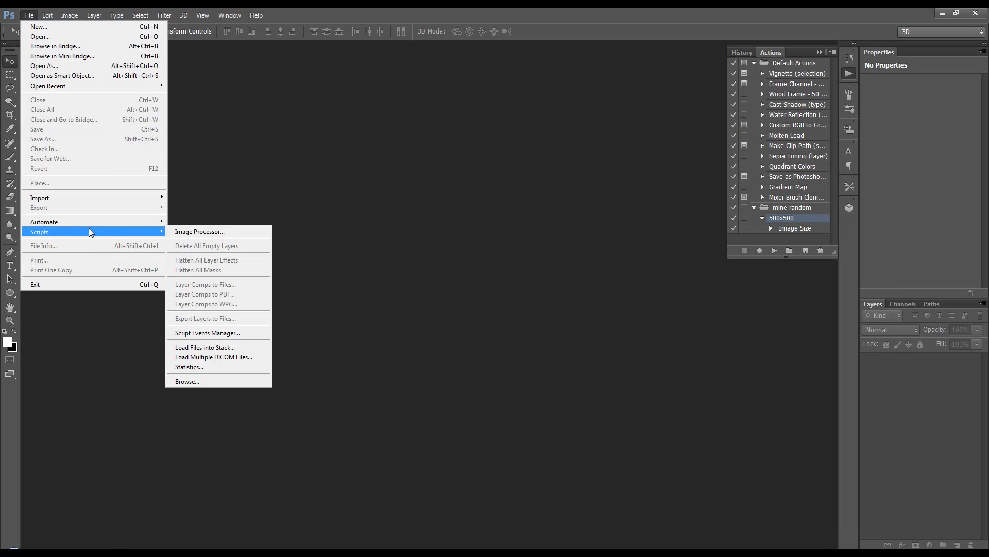
click(178, 233)
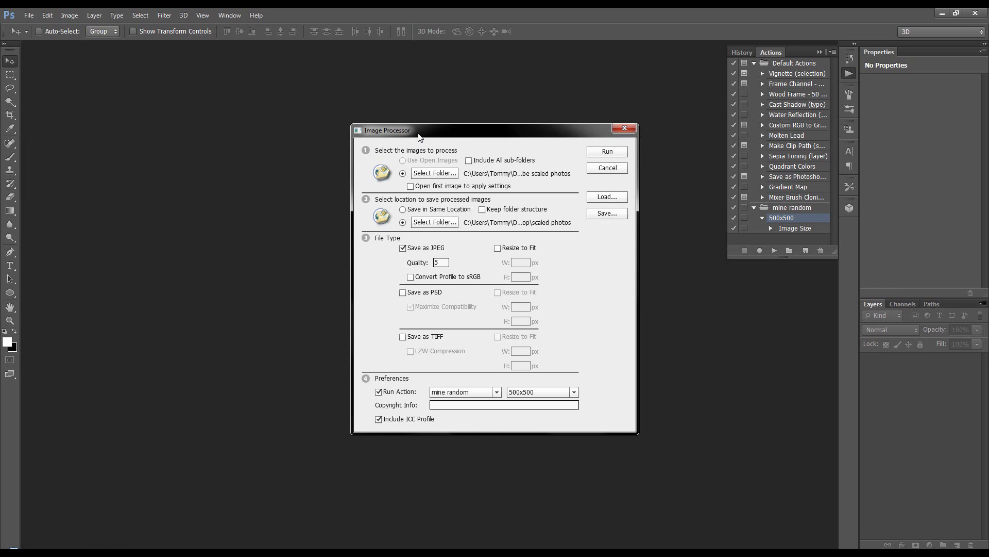
drag(419, 137, 343, 88)
click(346, 129)
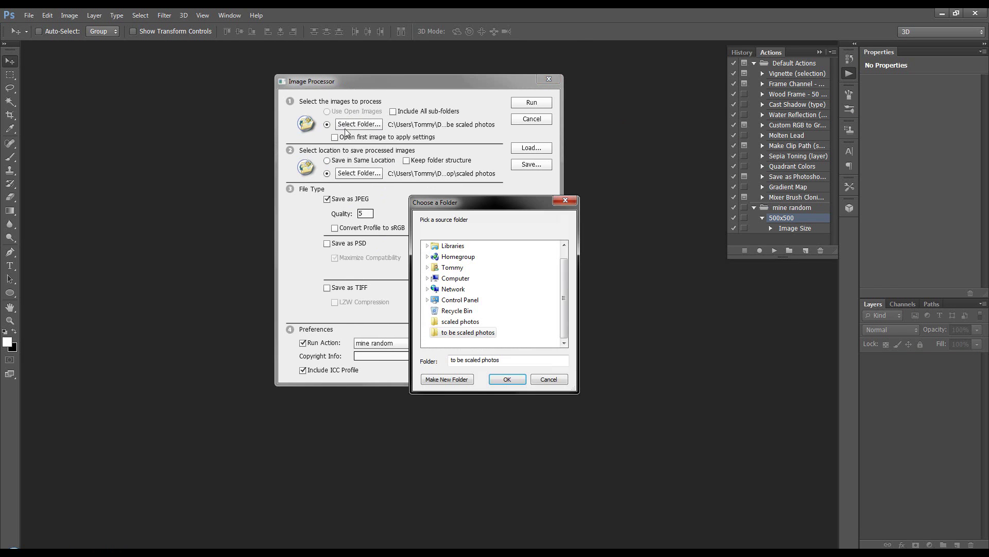
drag(467, 202, 411, 174)
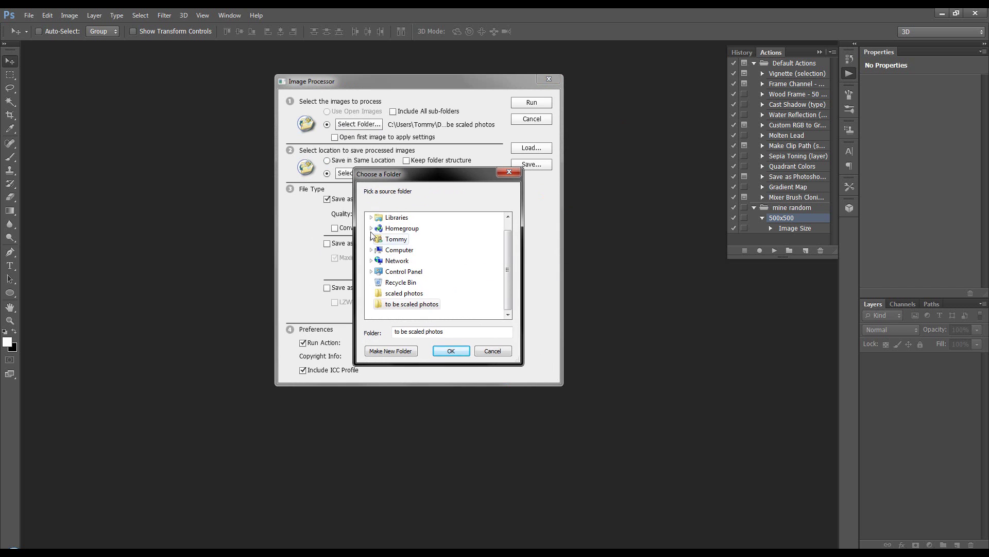
click(821, 548)
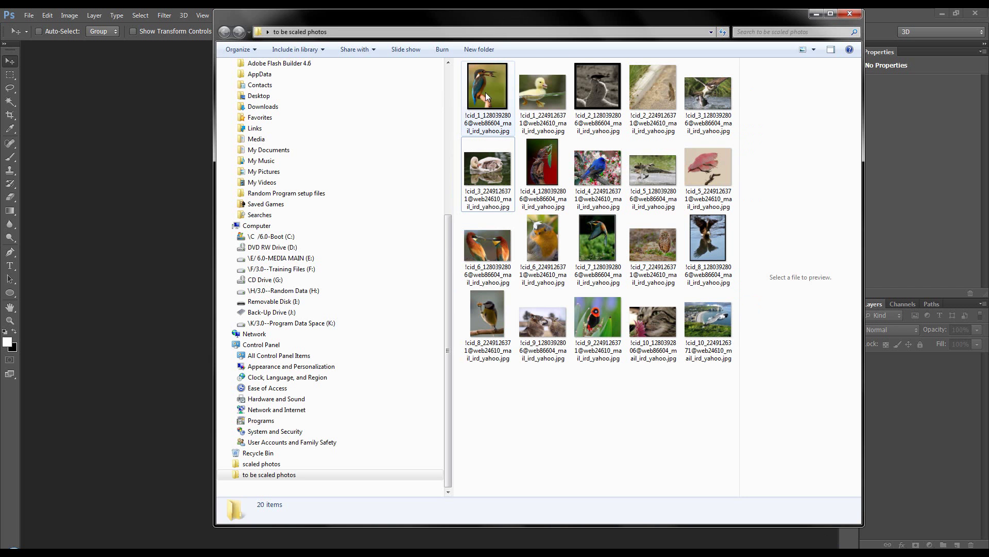
drag(492, 408, 635, 57)
click(816, 14)
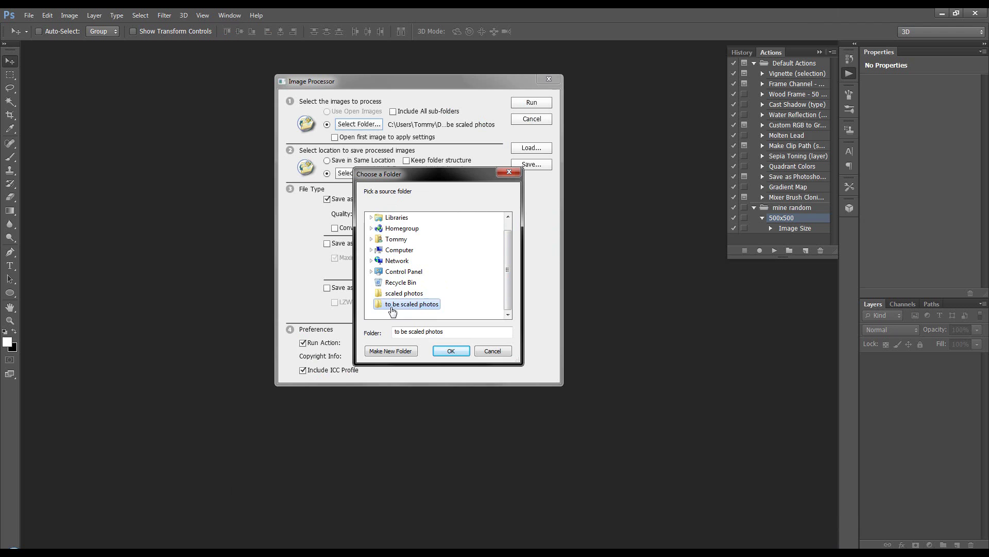
click(451, 350)
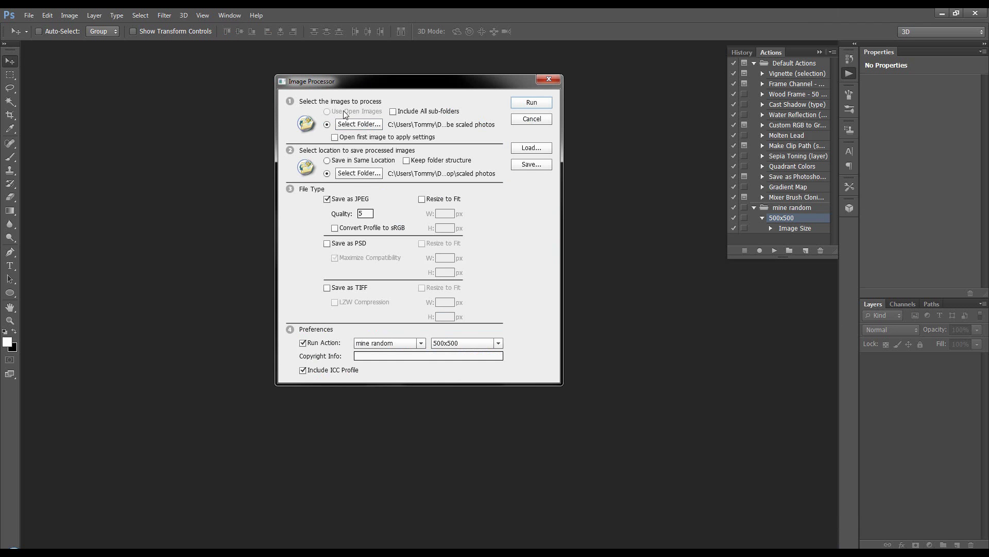
- Save output to the scaled photos folder without ICC profiles and run the processor
click(359, 172)
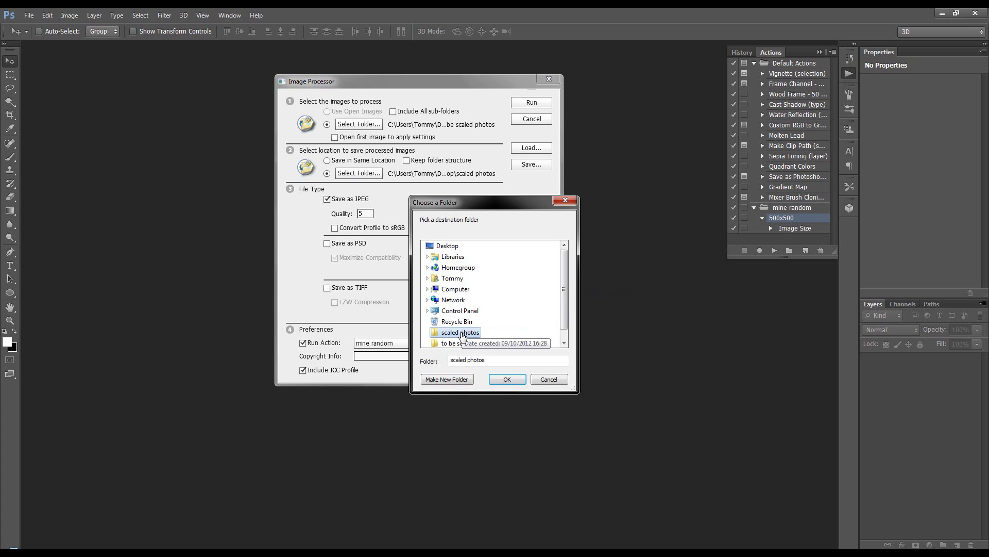
click(507, 379)
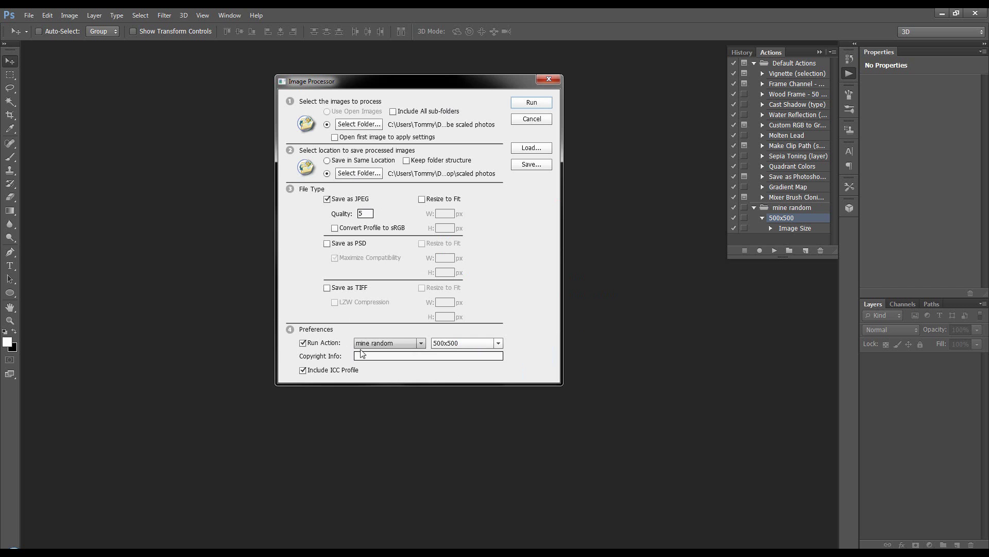
click(303, 369)
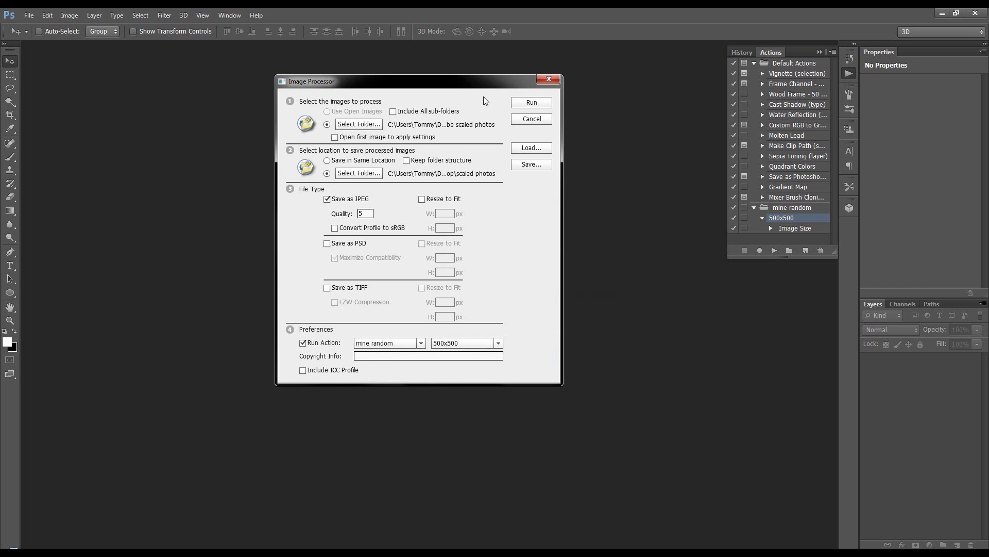
click(528, 103)
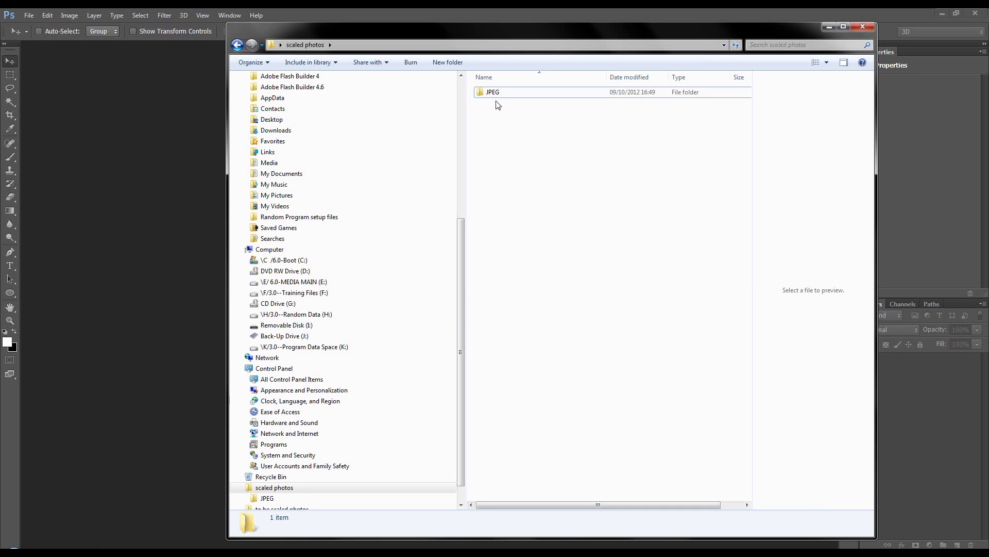
double_click(496, 93)
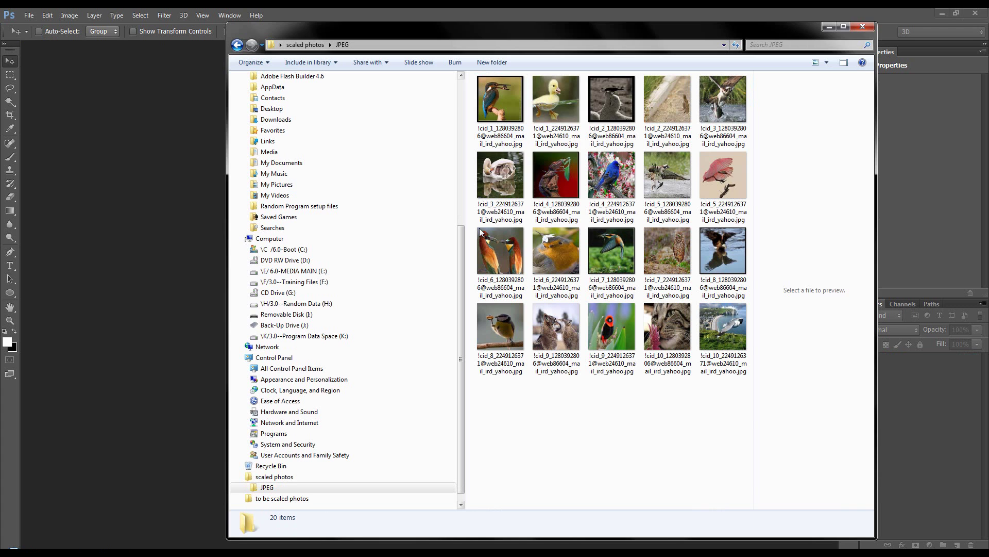
click(552, 129)
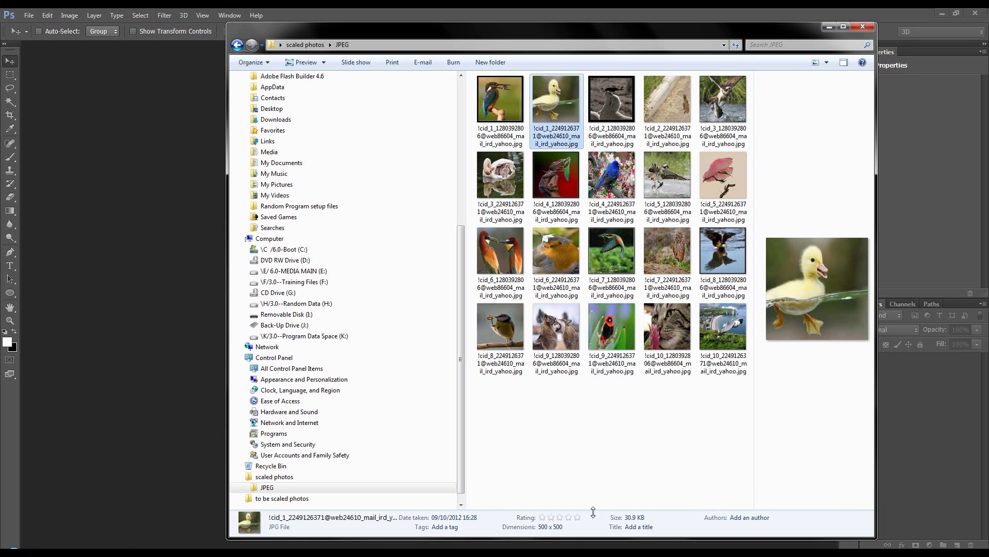
click(601, 206)
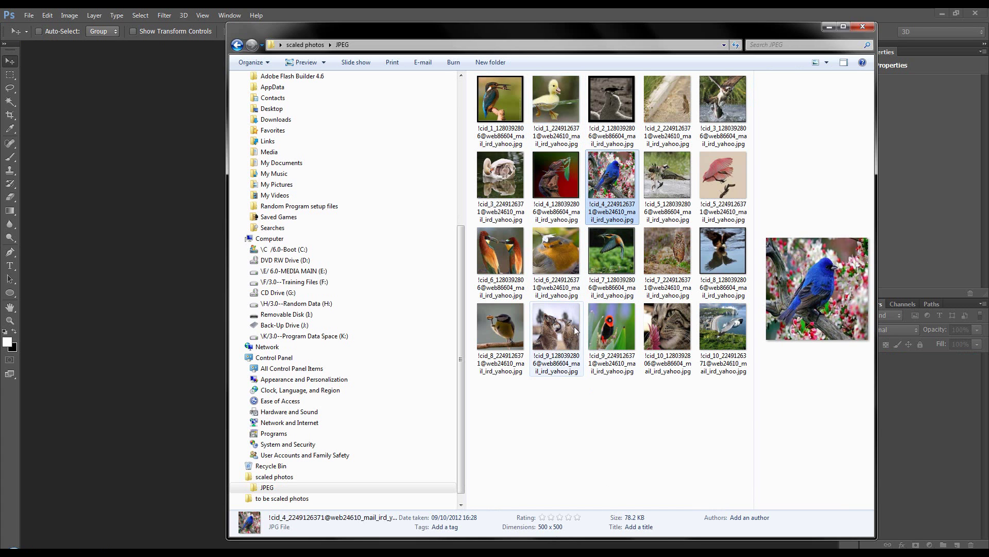
click(607, 330)
click(869, 31)
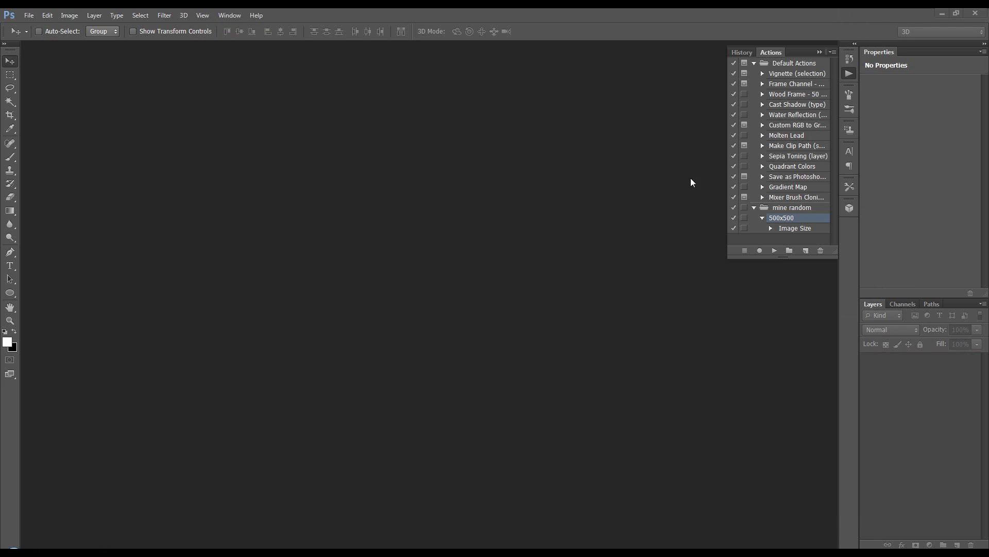
- Start Contact Sheet II using the JPEG folder as source, excluding subfolders
click(29, 15)
key(Escape)
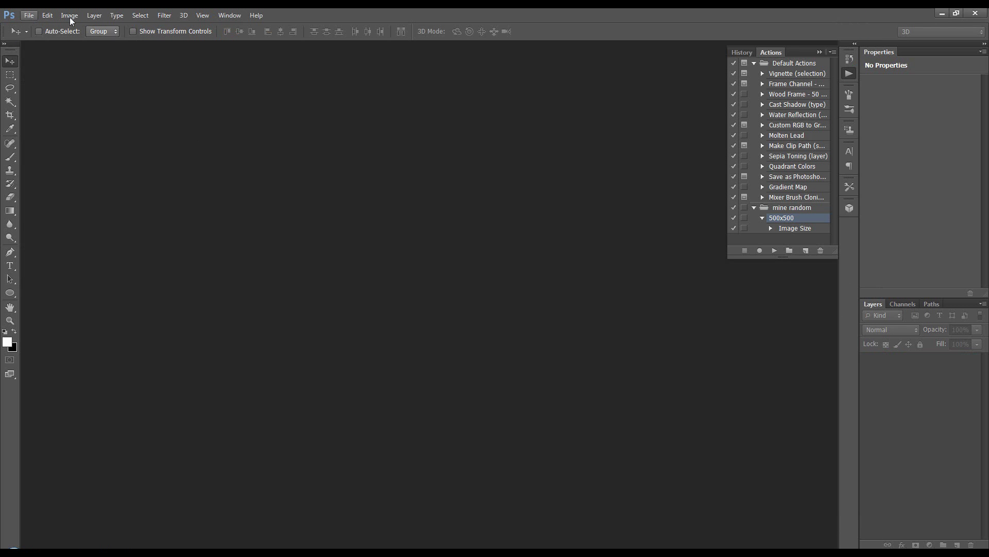
click(819, 52)
click(31, 15)
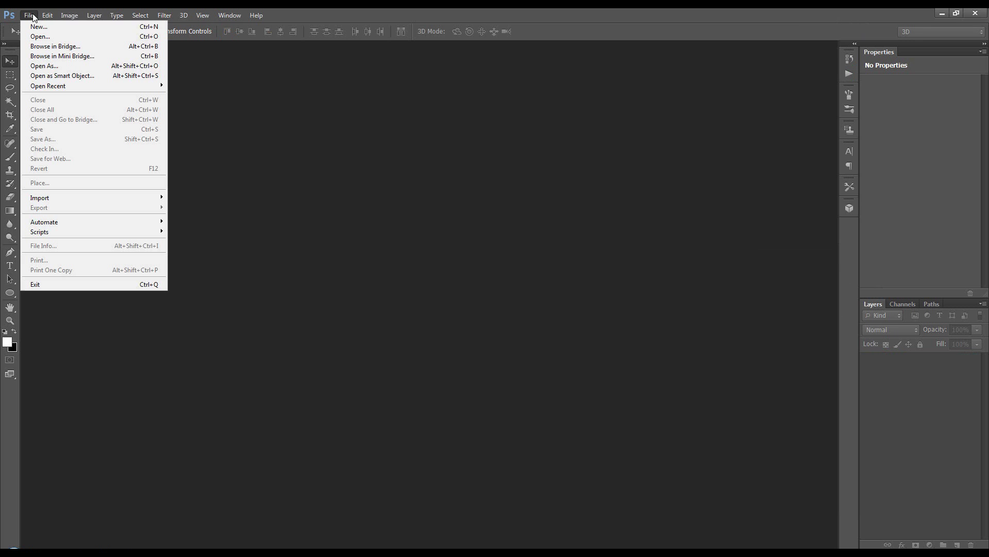
mouse_move(108, 219)
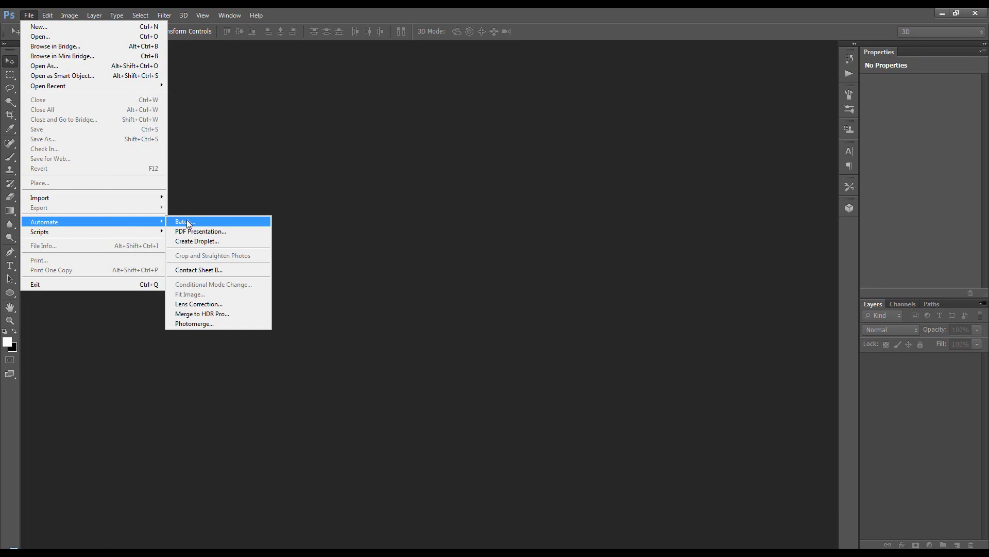
click(214, 270)
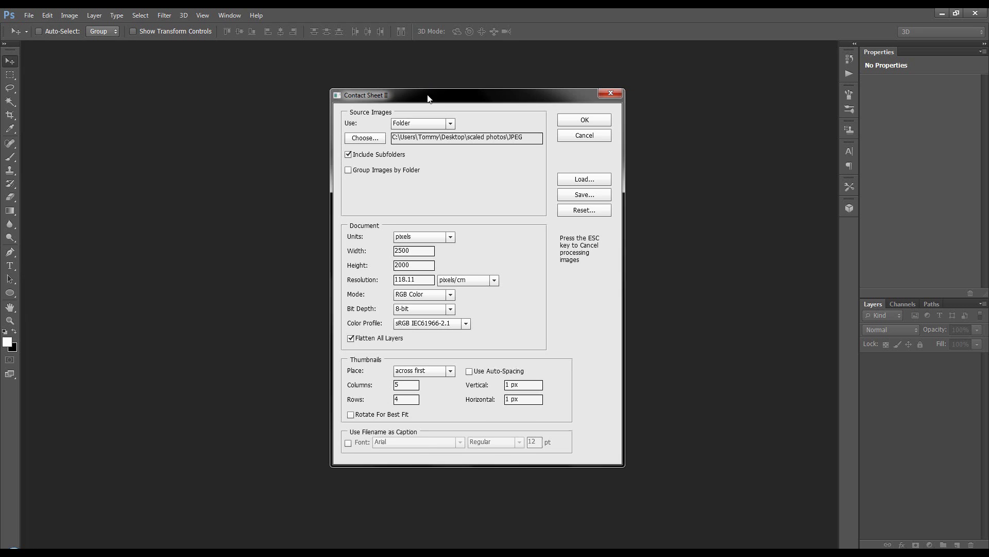
drag(428, 98, 375, 78)
click(323, 117)
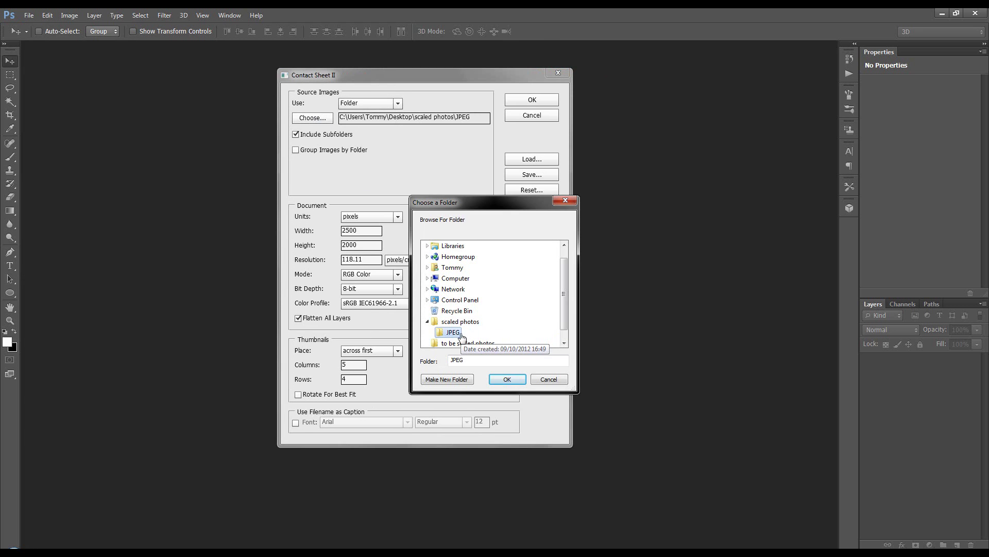
click(506, 379)
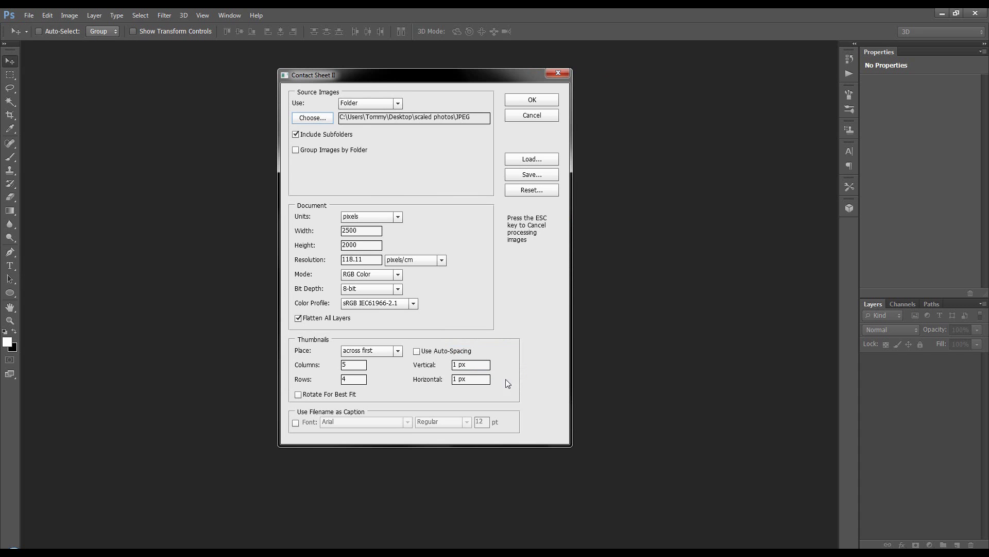
click(299, 135)
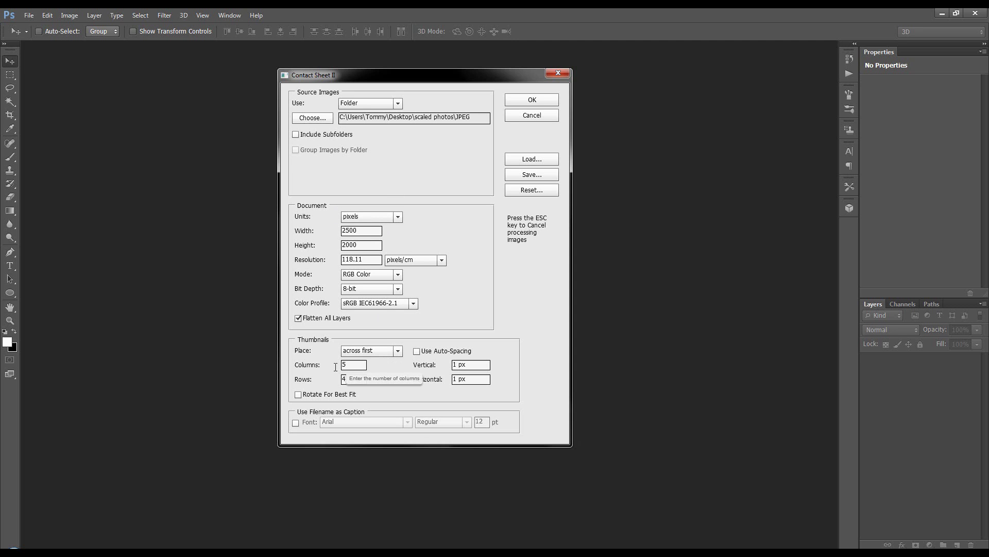
- Build the 2500 × 2000 px contact sheet at resolution 72
double_click(344, 229)
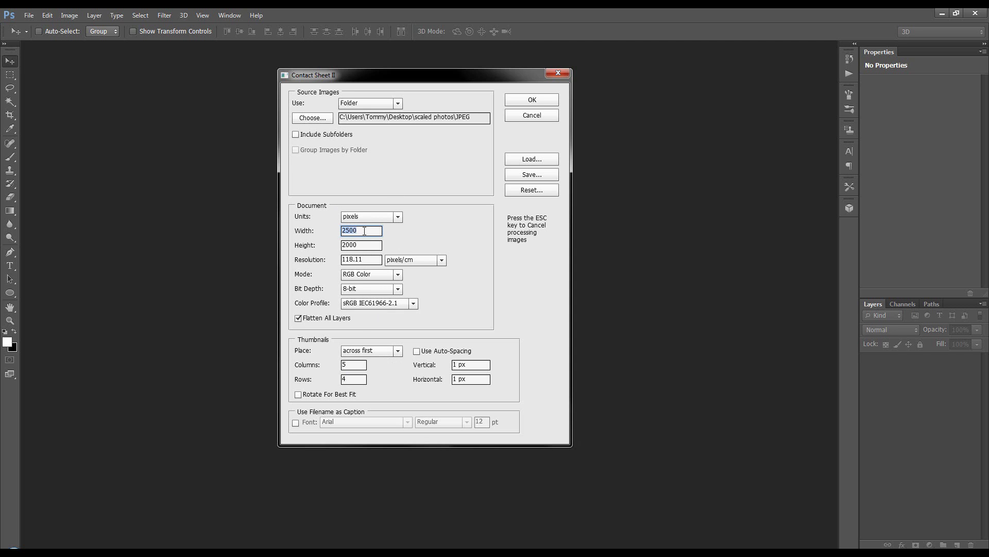
click(346, 379)
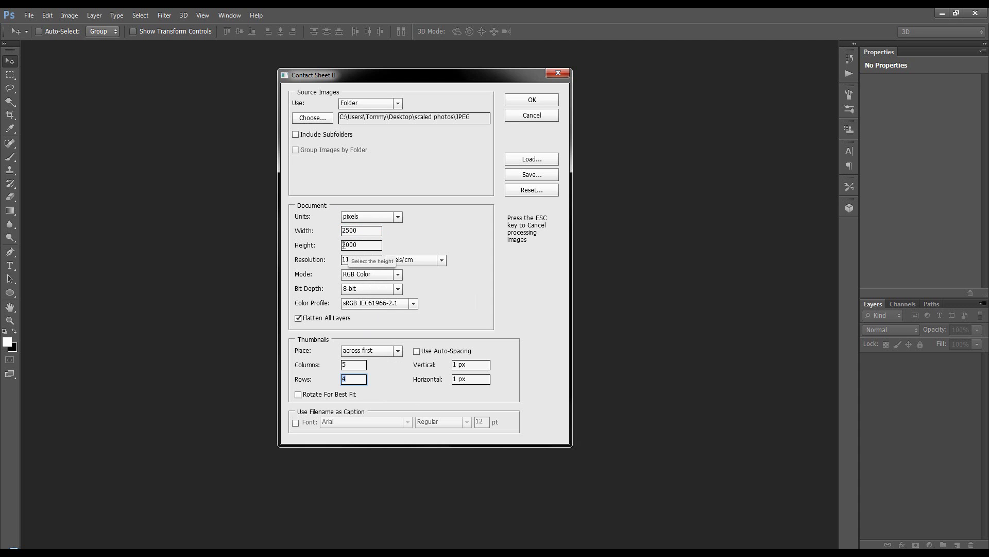
double_click(363, 244)
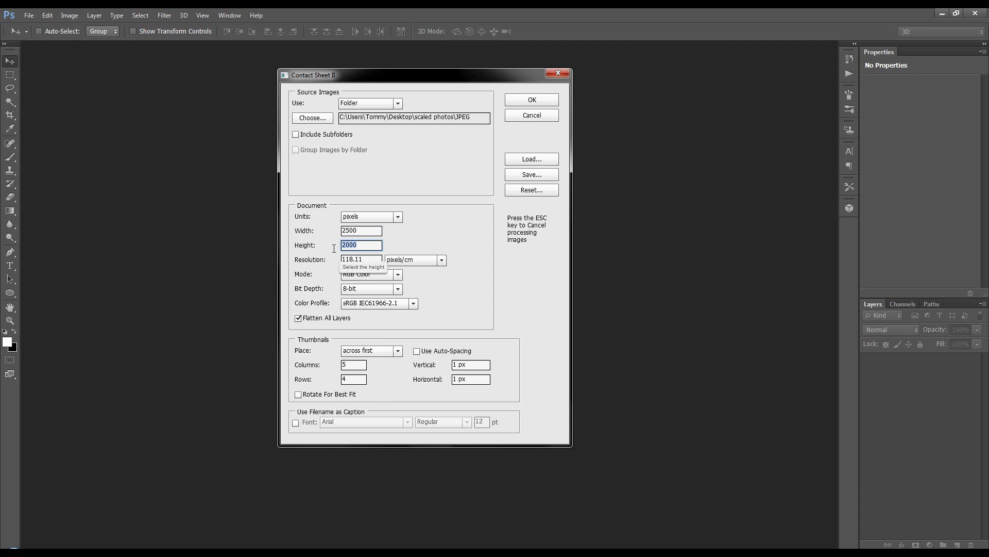
click(363, 259)
double_click(364, 259)
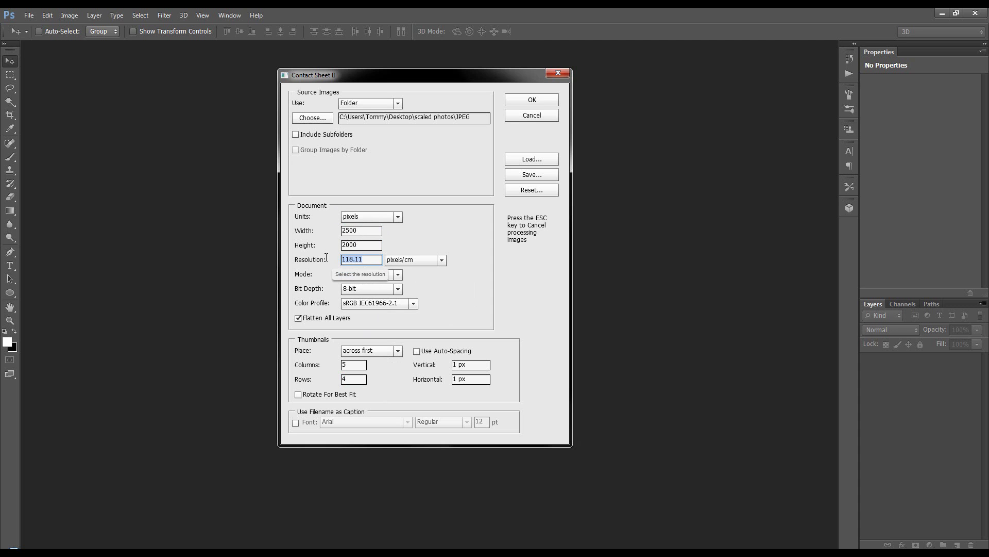
text(72)
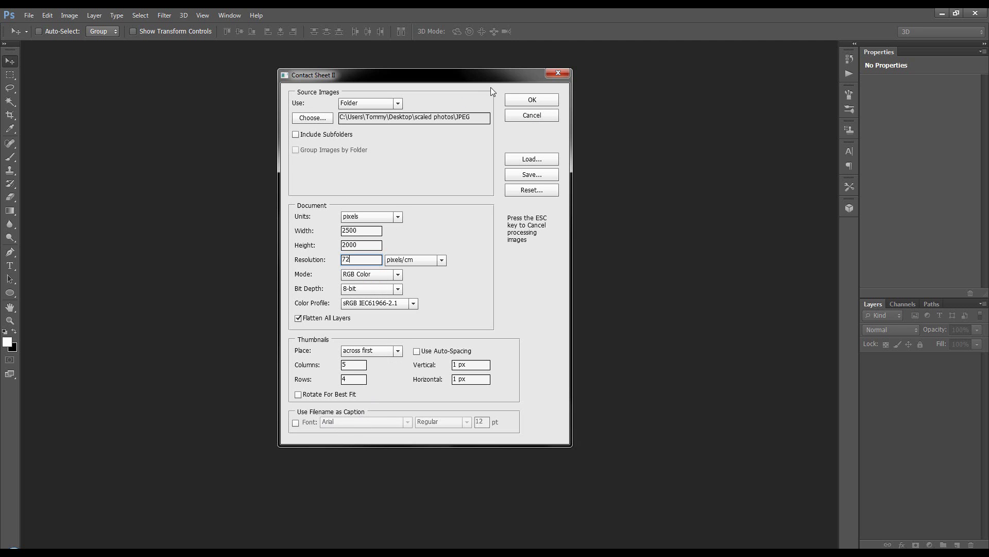
drag(525, 74, 505, 76)
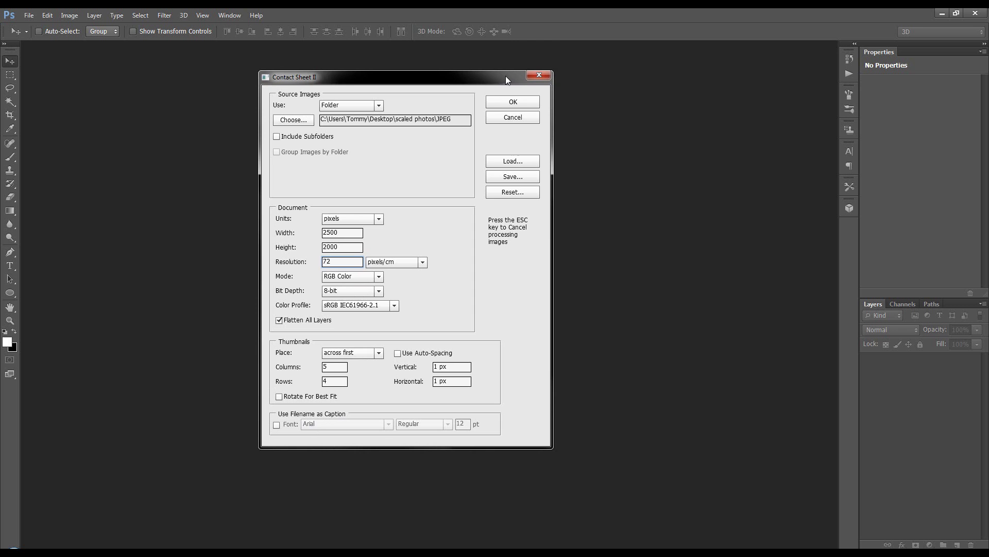
click(519, 102)
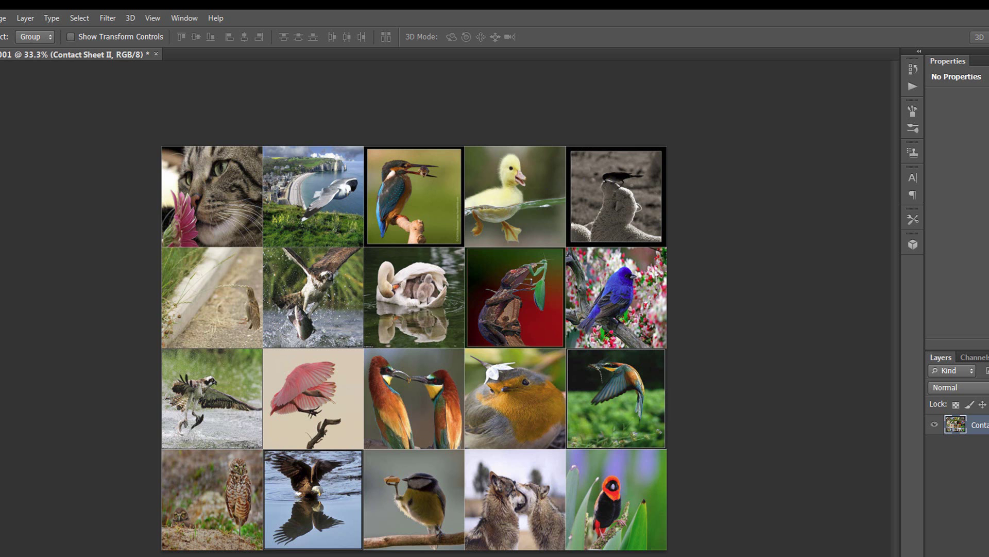
- Add a text layer reading MOSIAC on the contact sheet
key(t)
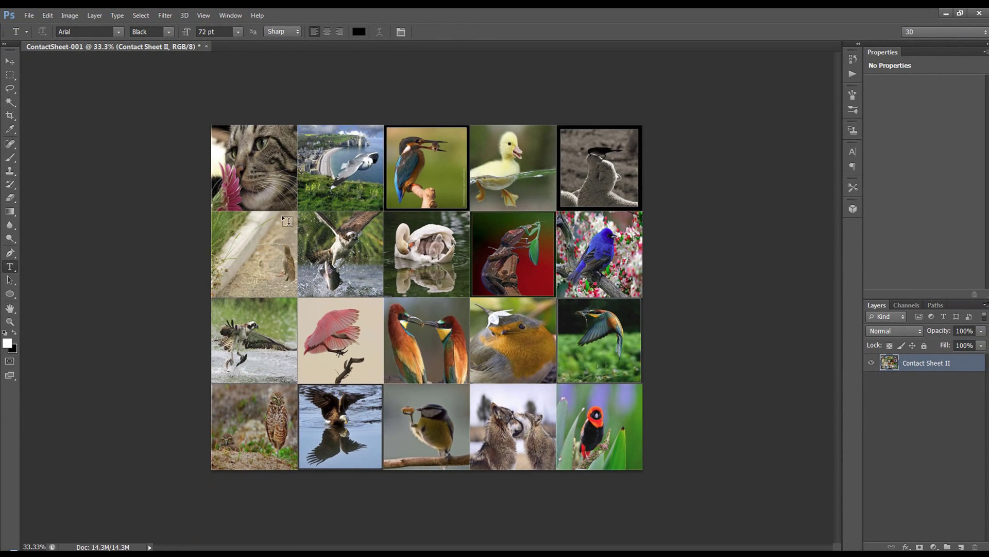
click(281, 310)
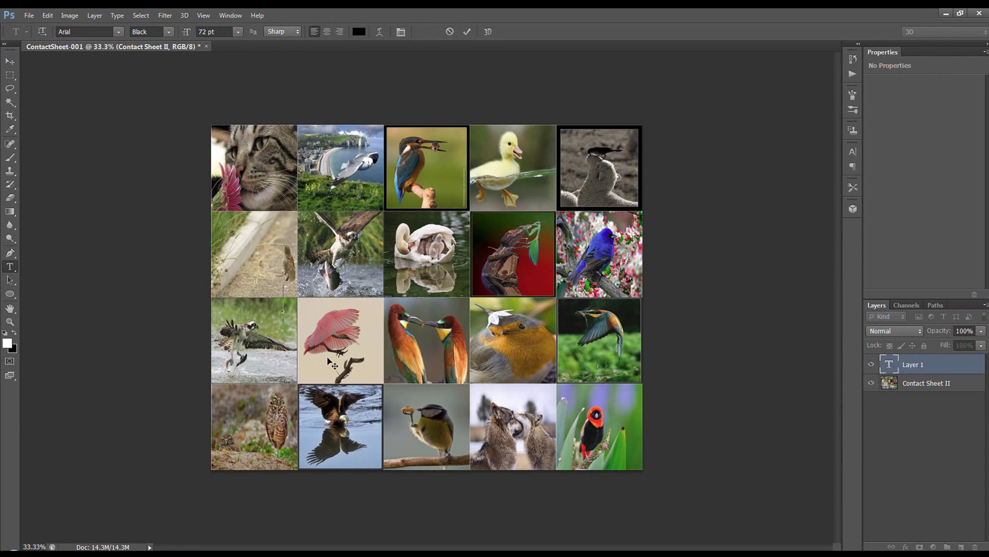
text(MOSIAC)
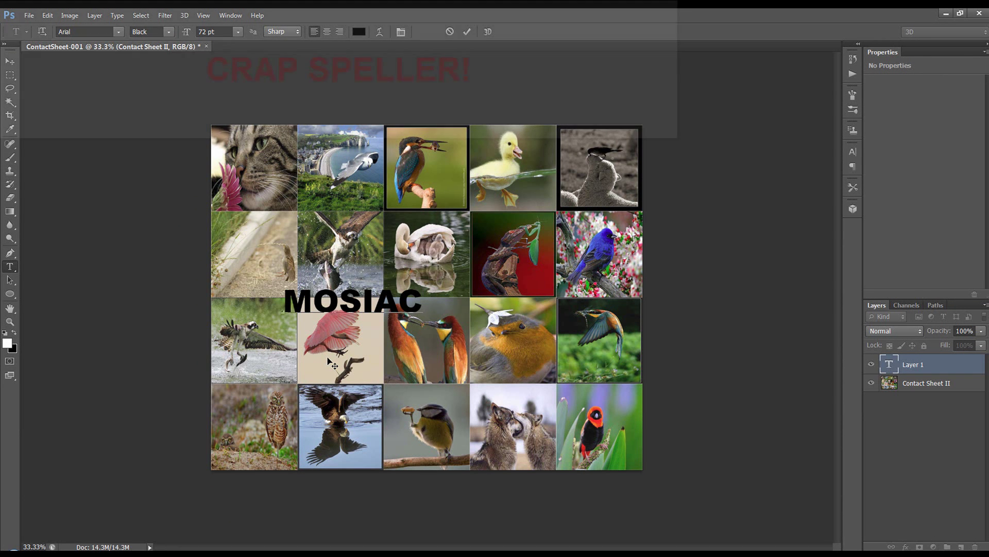
key(ctrl+Return)
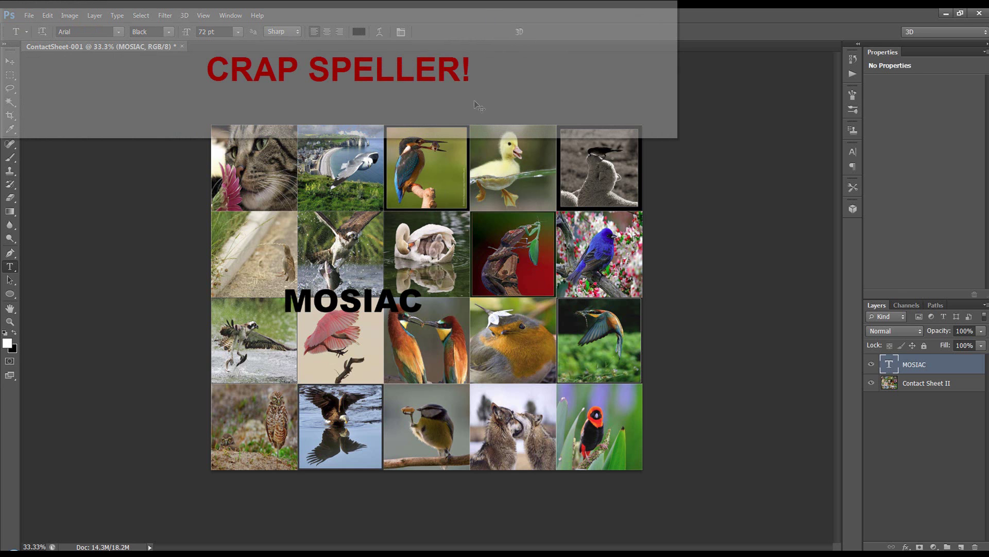
- Scale and stretch MOSIAC across the middle of the sheet with Free Transform
key(ctrl+t)
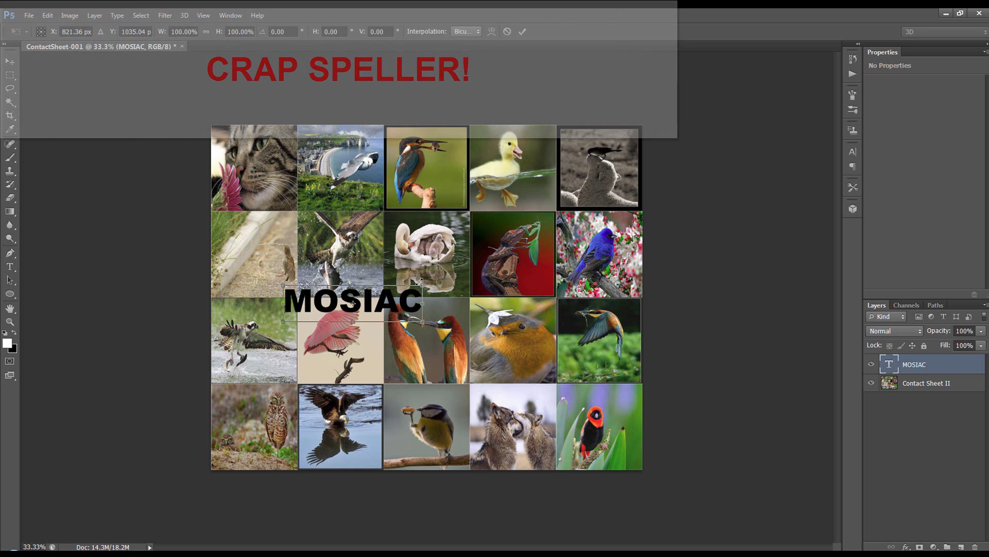
drag(421, 283, 520, 260)
drag(437, 311, 511, 319)
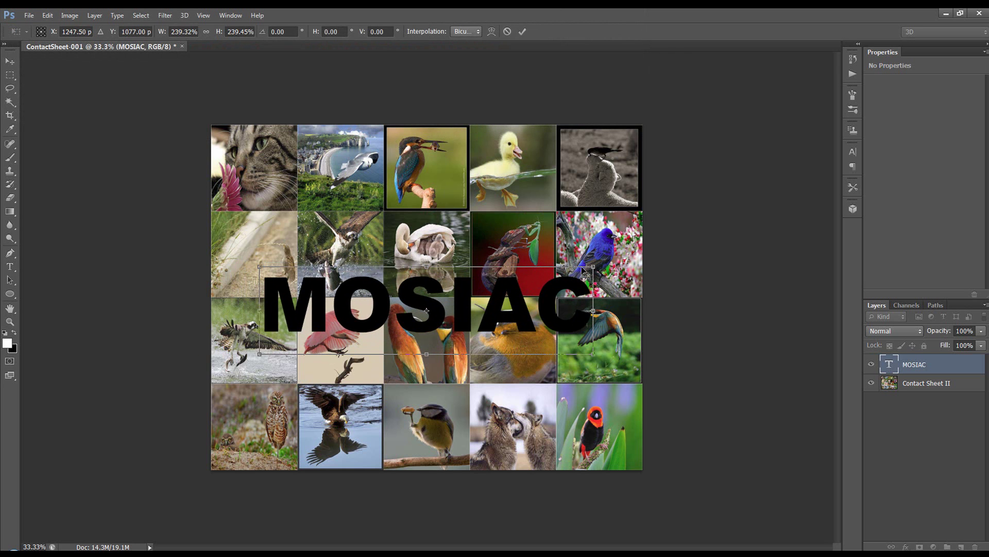
drag(592, 266, 609, 257)
drag(575, 292, 565, 296)
drag(418, 262, 417, 253)
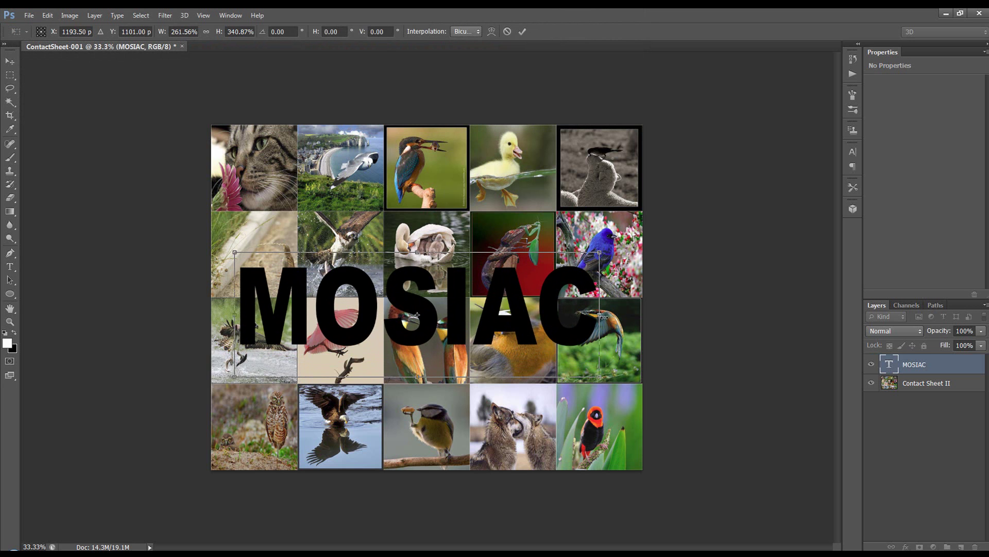
drag(604, 316, 609, 316)
click(522, 32)
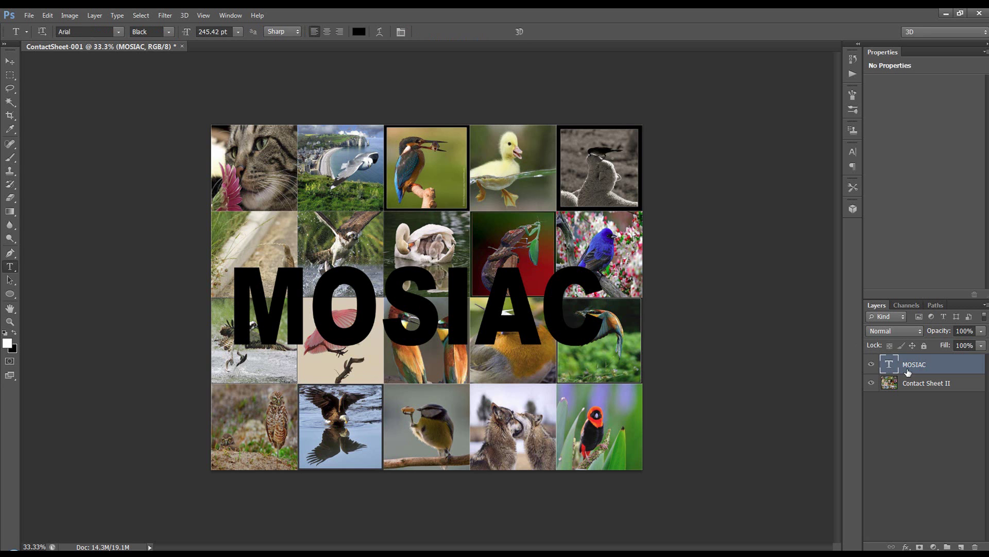
- Add a black-filled layer beneath and clip the contact sheet photos into the MOSIAC letters
drag(934, 368, 934, 390)
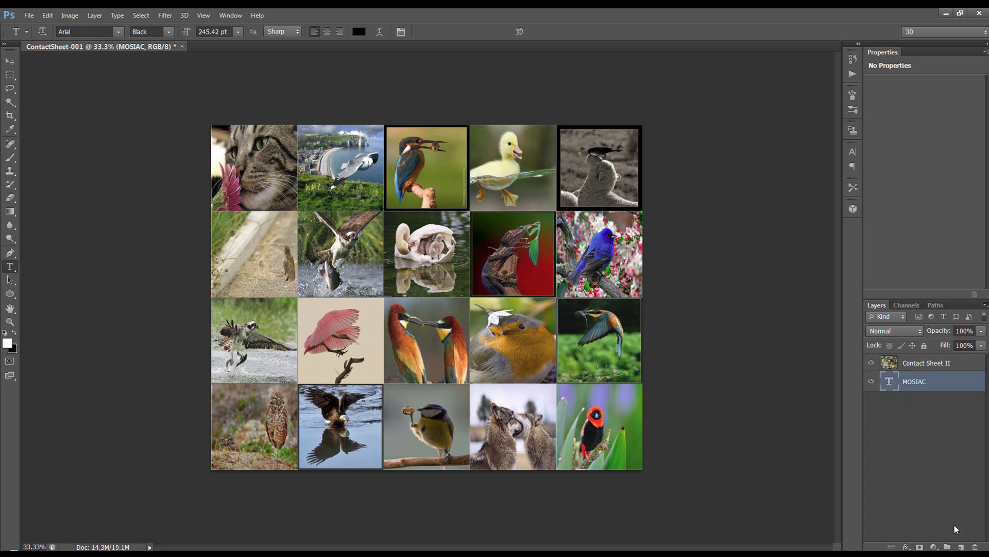
click(961, 546)
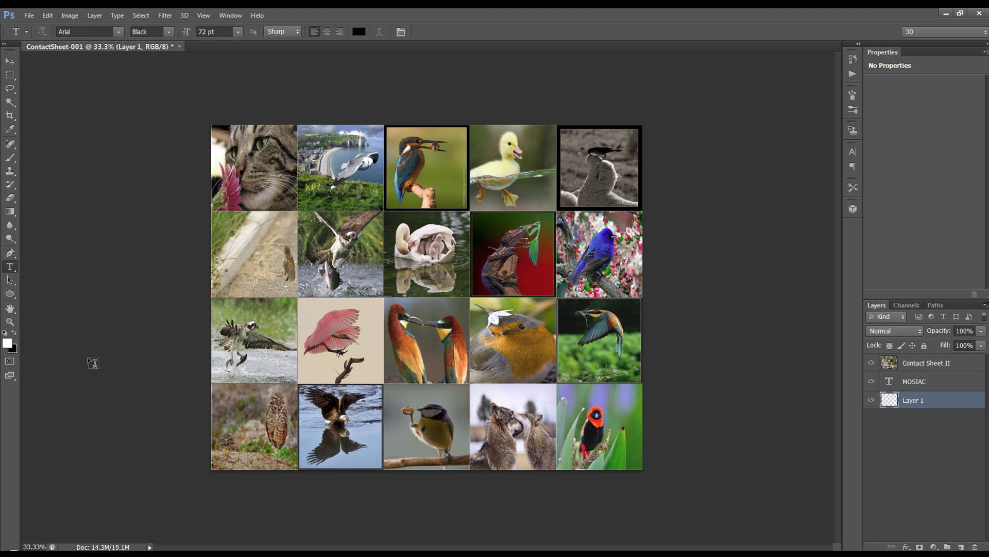
key(ctrl+BackSpace)
click(945, 364)
click(940, 384)
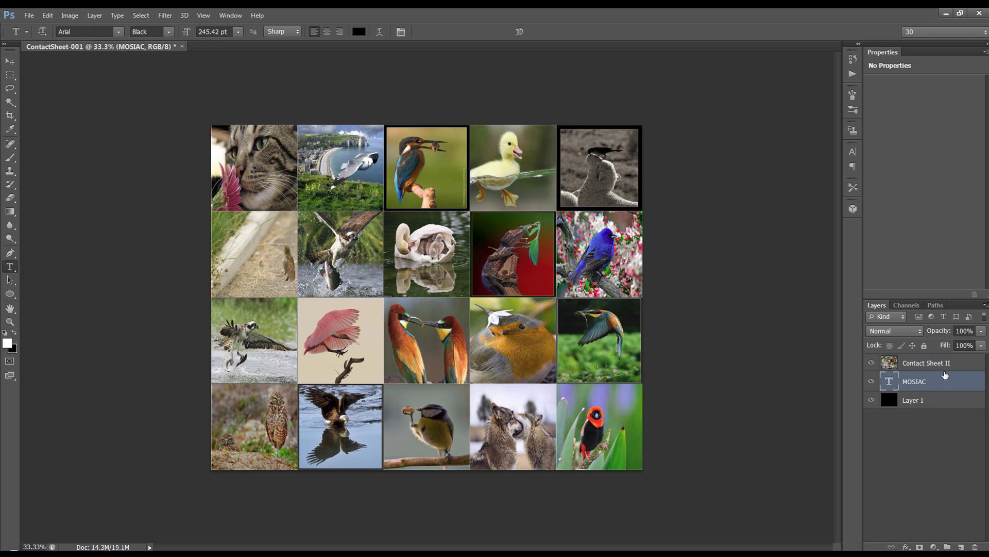
drag(942, 382, 944, 369)
alt+click(946, 369)
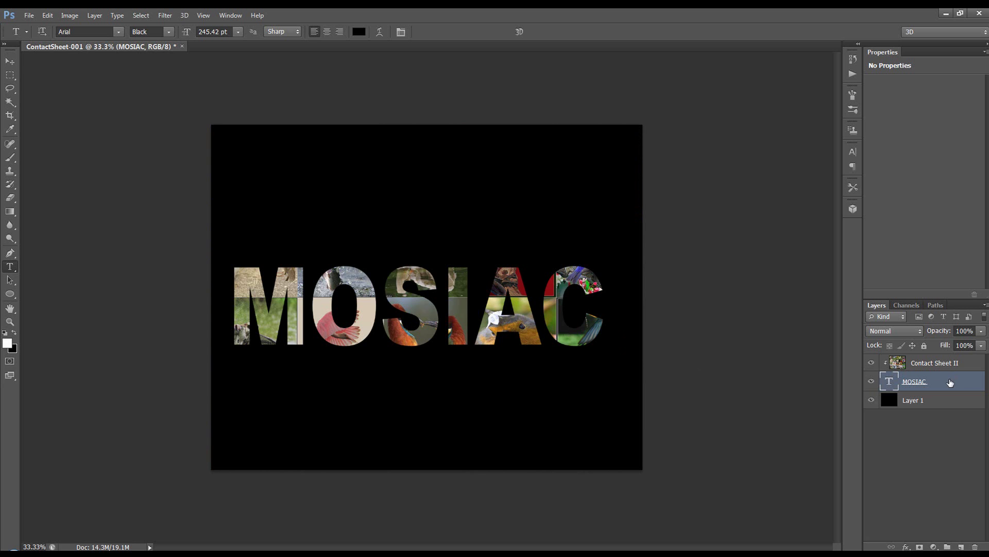
- Align MOSIAC to the vertical and horizontal centre of the canvas, then deselect
key(ctrl+a)
key(v)
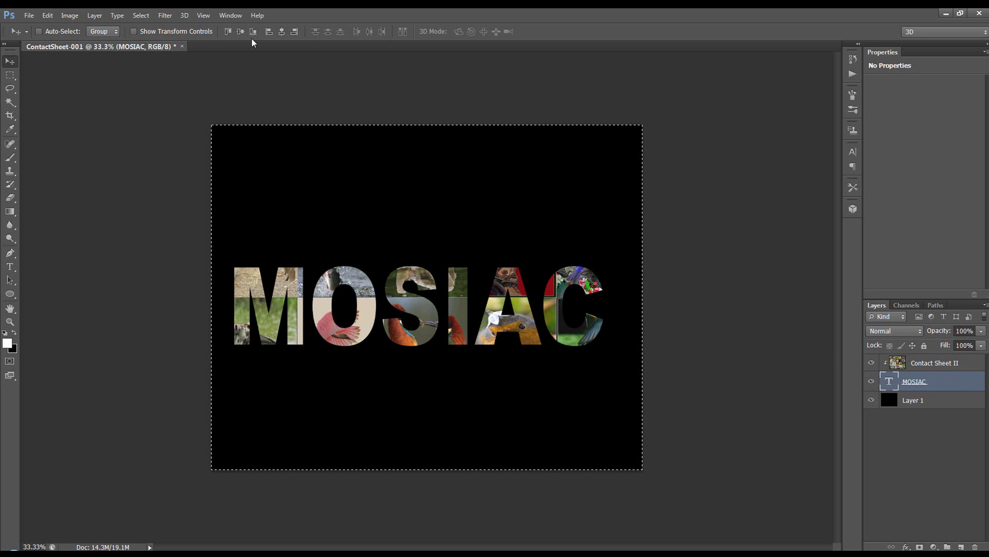
click(241, 31)
click(282, 31)
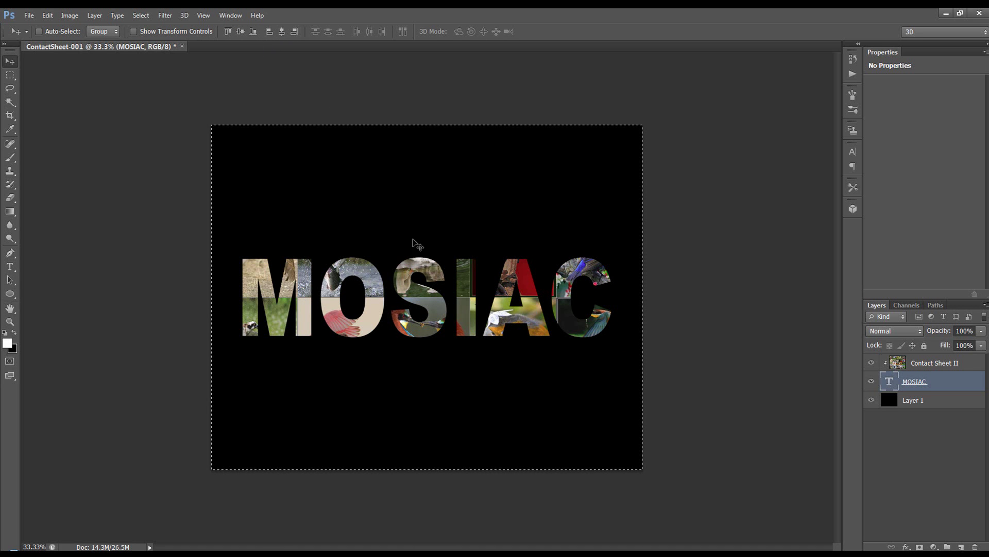
key(ctrl+d)
- Add a grey (808080) stroke in the MOSIAC layer style
double_click(982, 388)
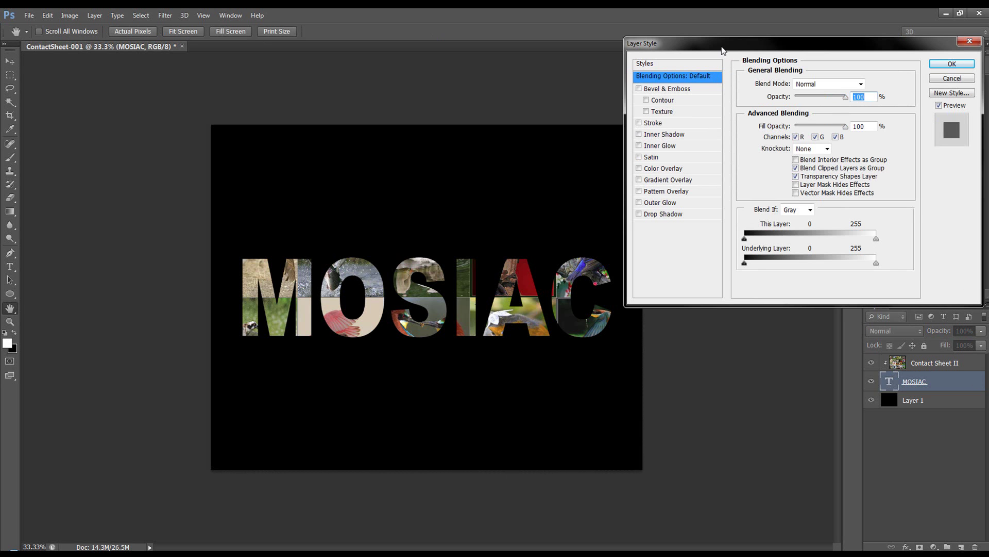
drag(724, 50, 710, 44)
click(664, 117)
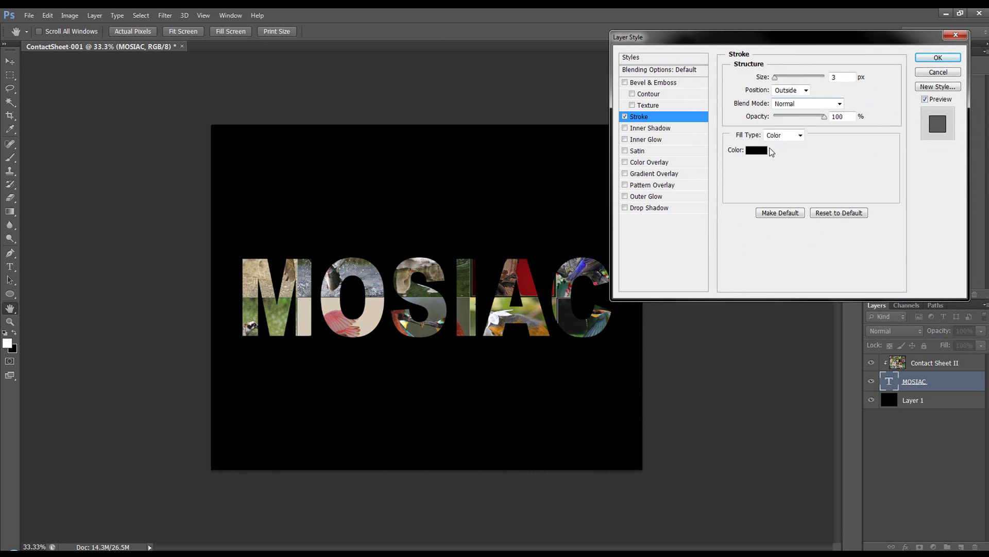
click(758, 150)
click(621, 208)
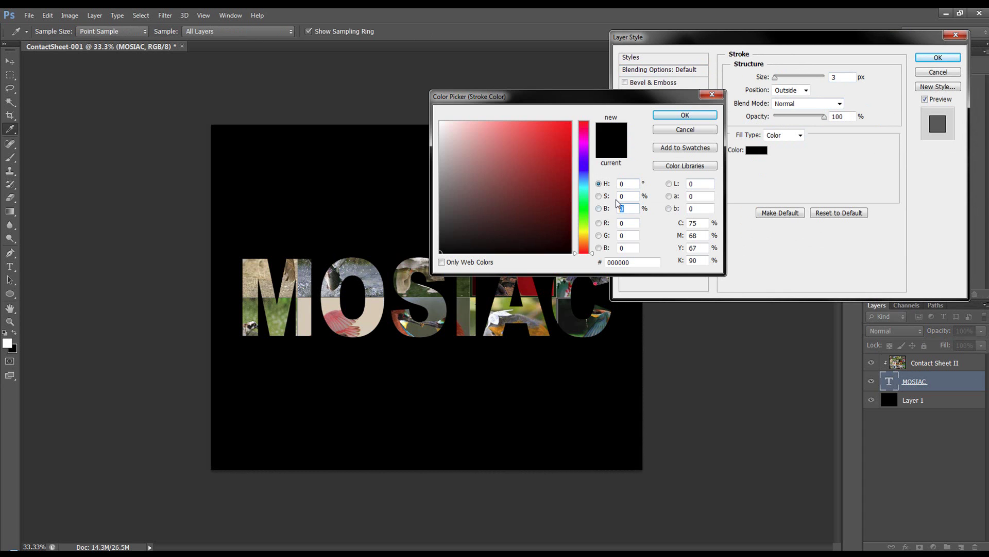
text(50)
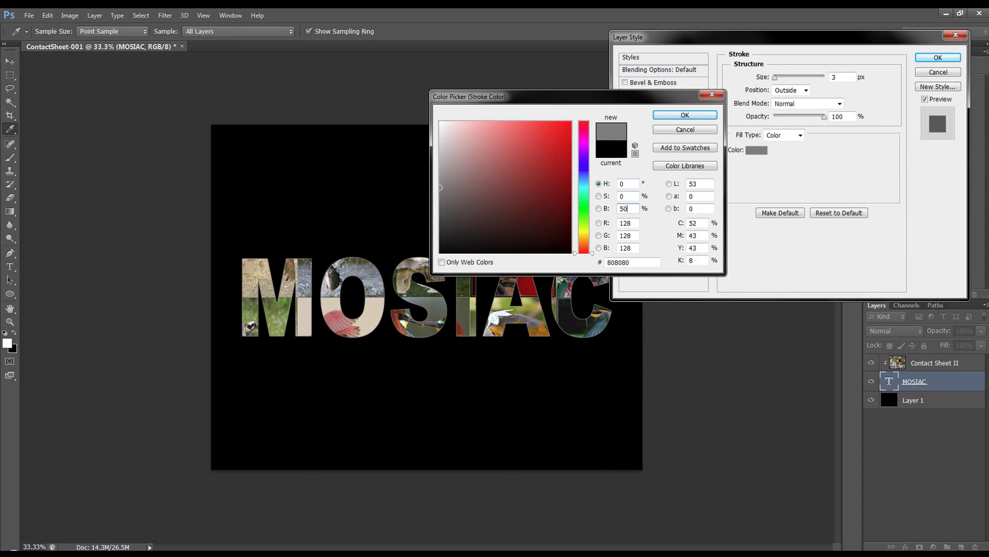
click(714, 116)
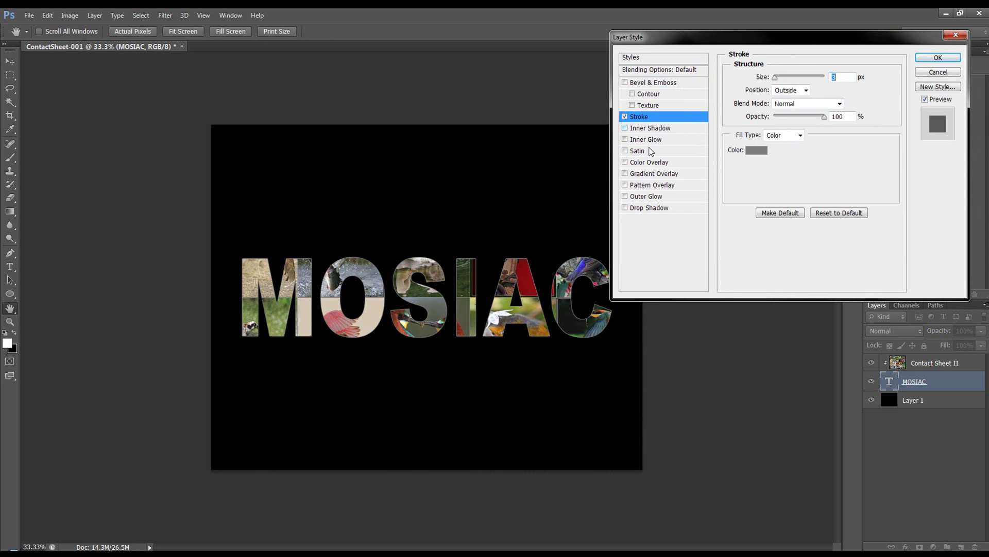
- Add Bevel & Emboss with 378% depth, 100% highlight opacity and Linear gloss contour, then apply
click(653, 84)
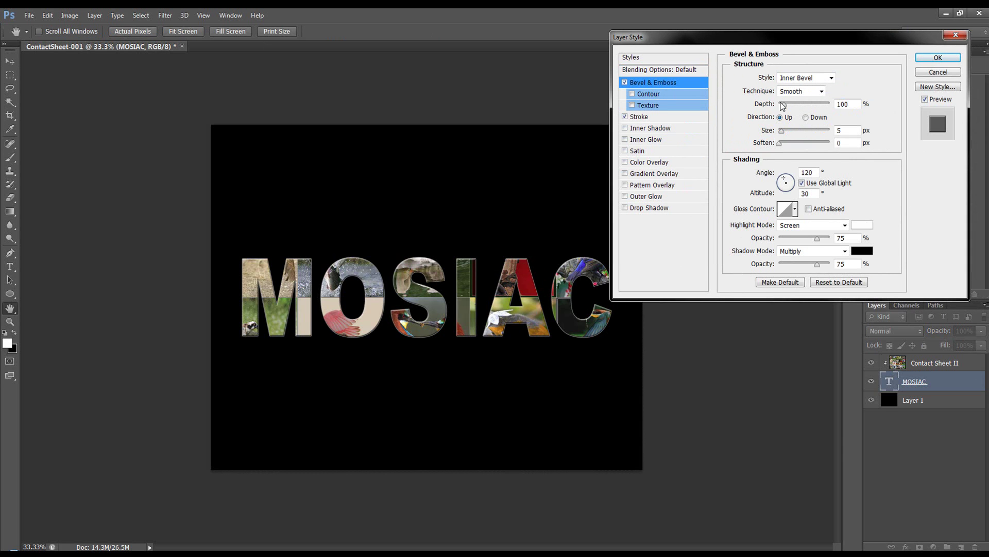
drag(783, 106, 800, 106)
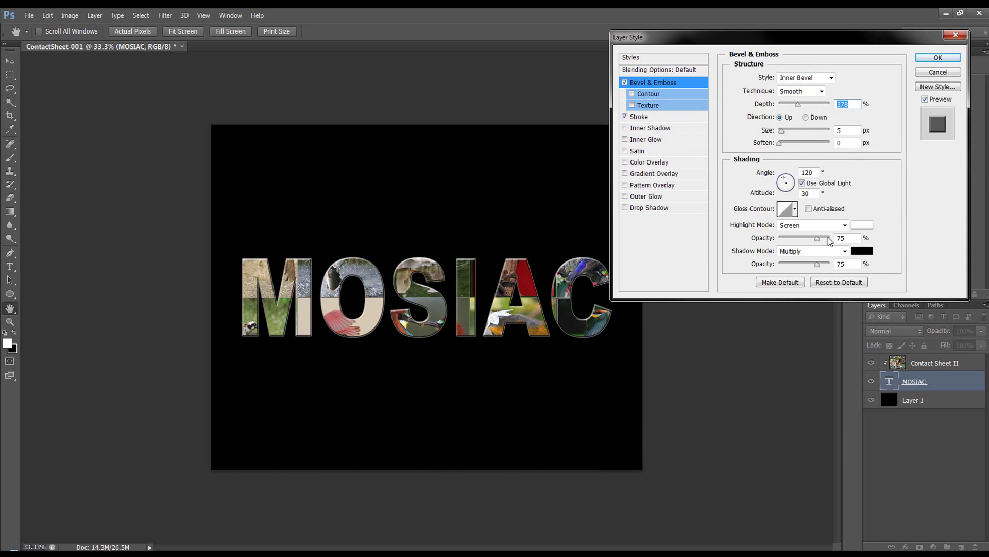
drag(818, 239, 830, 265)
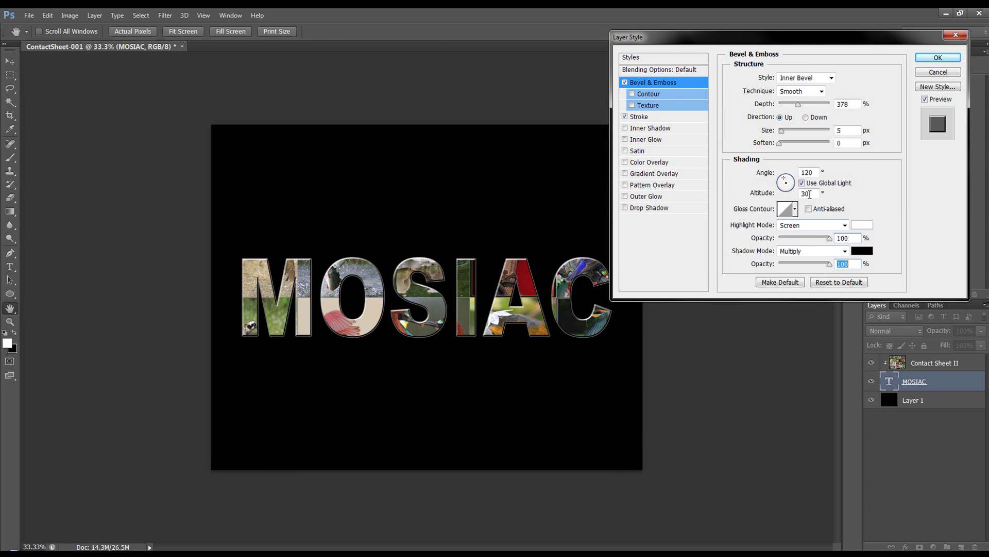
click(795, 209)
click(790, 235)
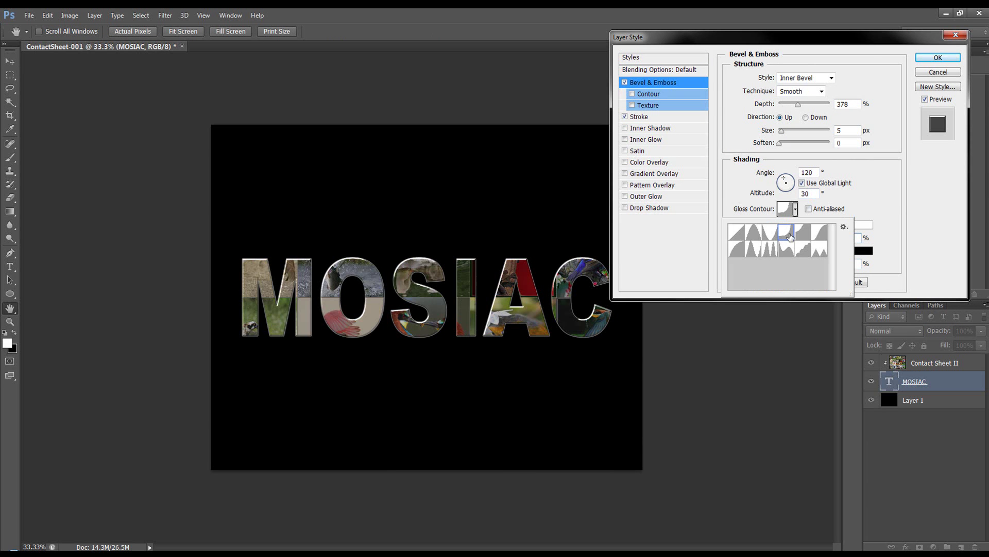
click(737, 233)
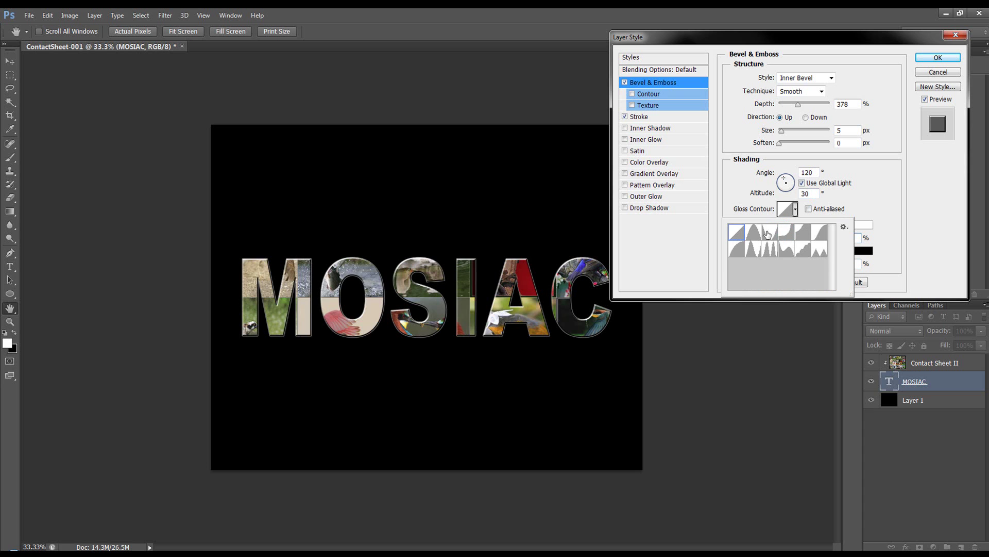
click(796, 211)
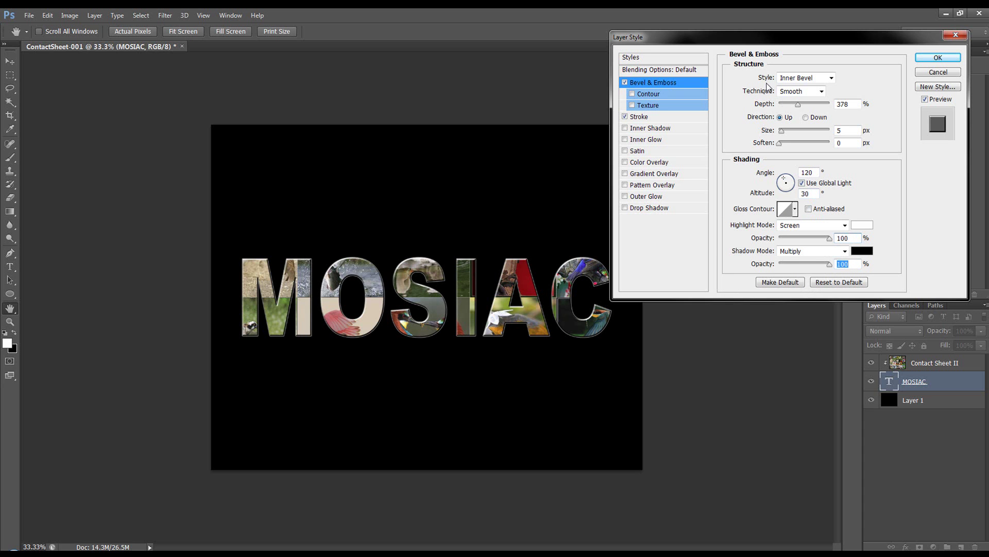
drag(787, 43, 770, 40)
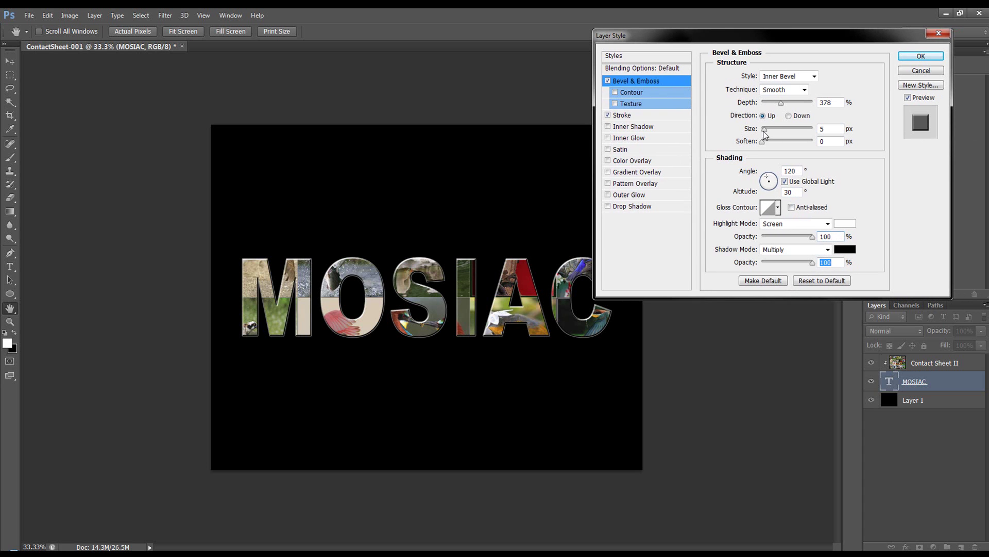
drag(765, 132, 767, 134)
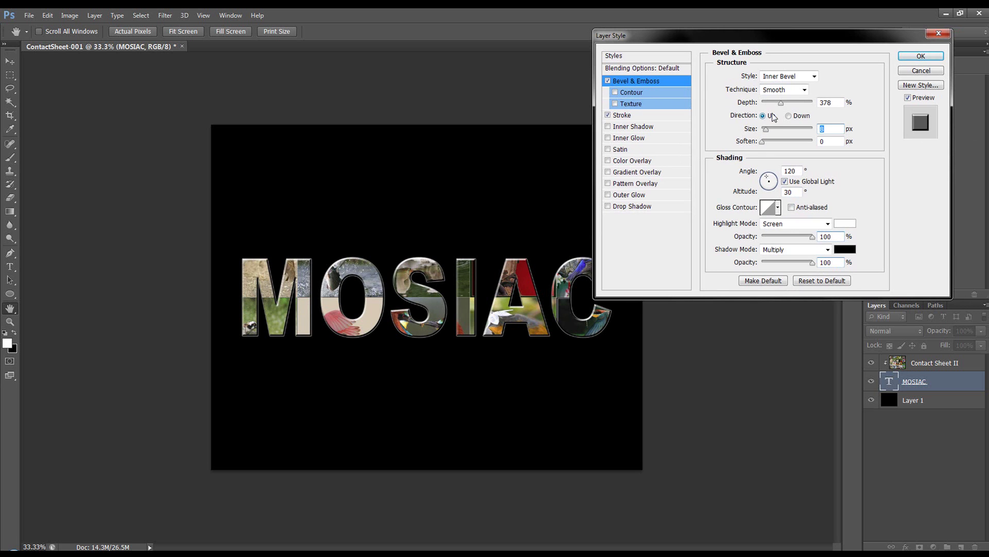
click(919, 58)
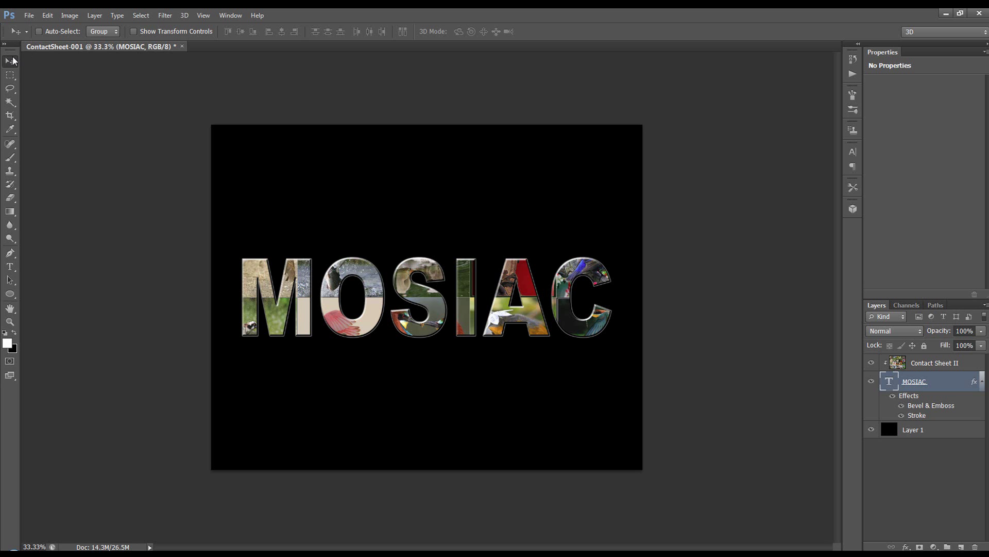
- Move the Contact Sheet II layer, scale it to 96.88% width and 54.70% height, and reposition it
click(939, 364)
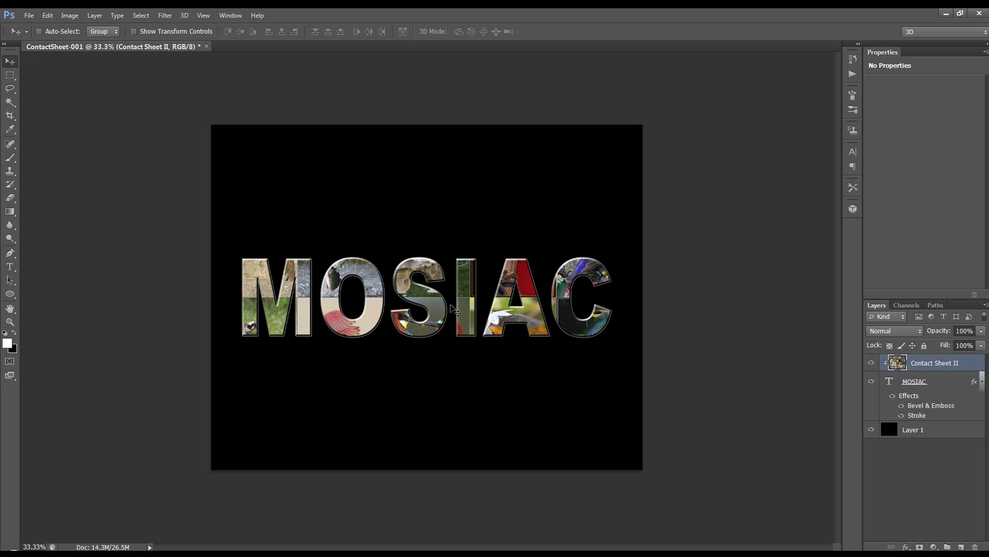
mouse_move(456, 312)
mouse_down()
mouse_move(453, 384)
mouse_move(450, 255)
mouse_move(420, 242)
mouse_move(456, 343)
mouse_move(438, 335)
mouse_move(434, 300)
mouse_move(443, 307)
mouse_up()
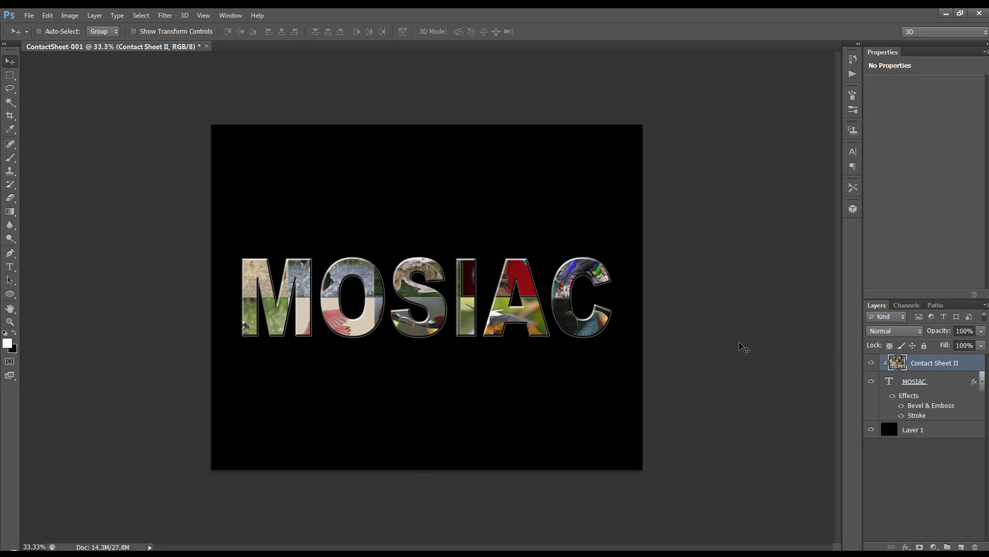
key(ctrl+t)
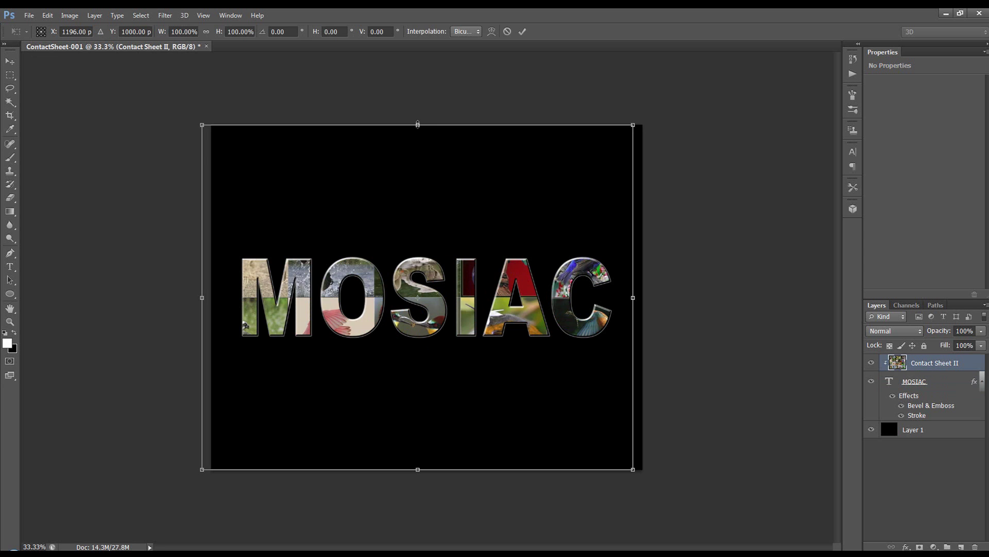
drag(418, 124, 418, 203)
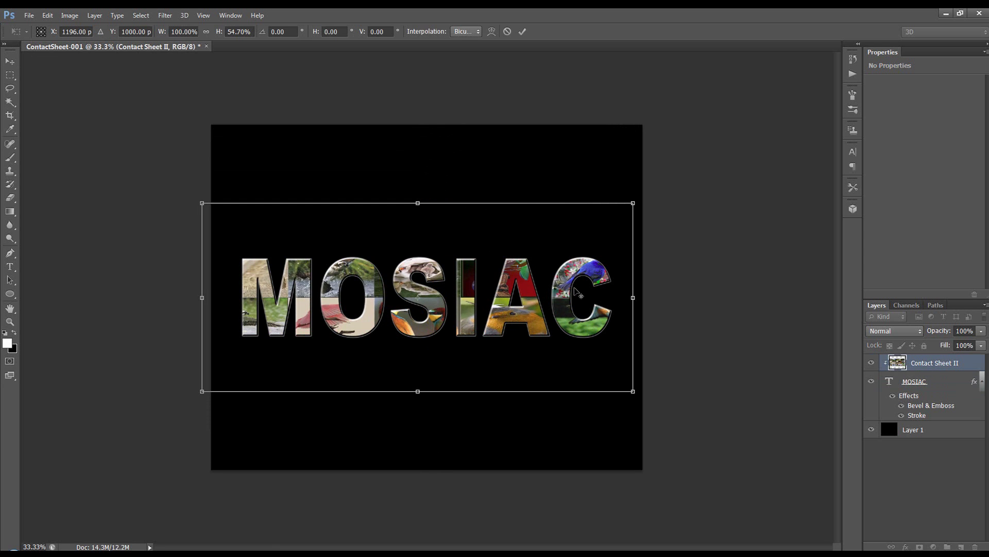
drag(632, 298, 626, 298)
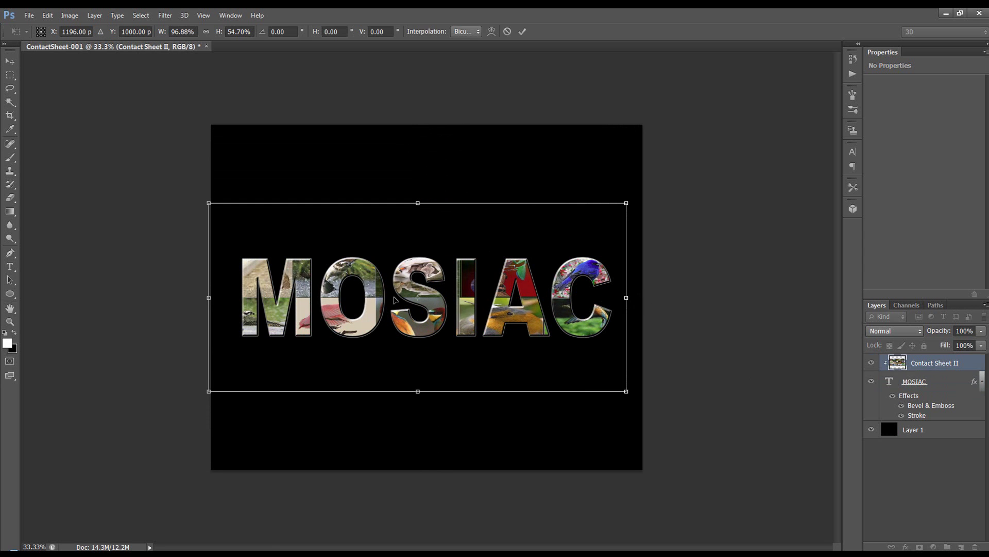
click(525, 32)
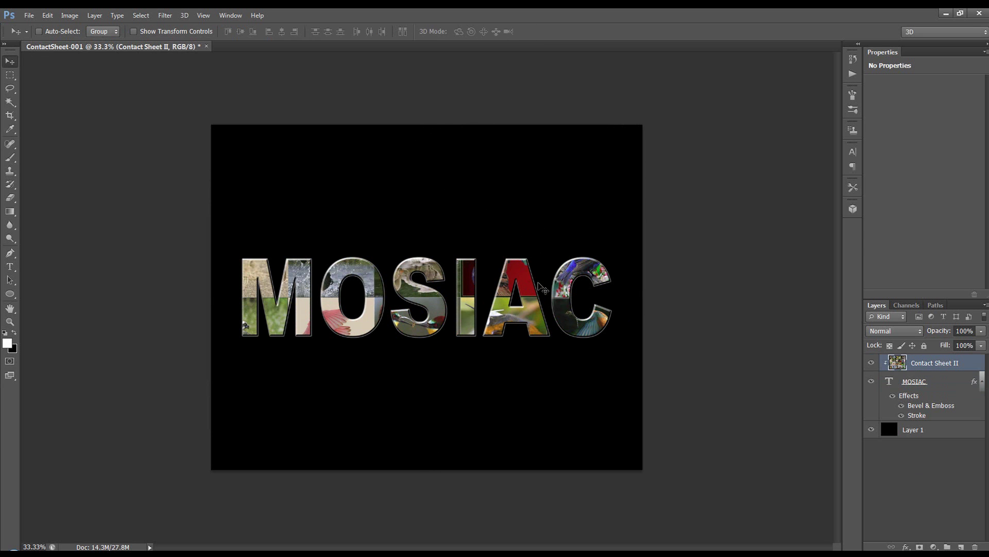
mouse_move(495, 277)
mouse_down()
mouse_move(496, 267)
mouse_move(494, 418)
mouse_move(483, 280)
mouse_up()
- Show the Timeline panel and create a video timeline for the layers
click(236, 16)
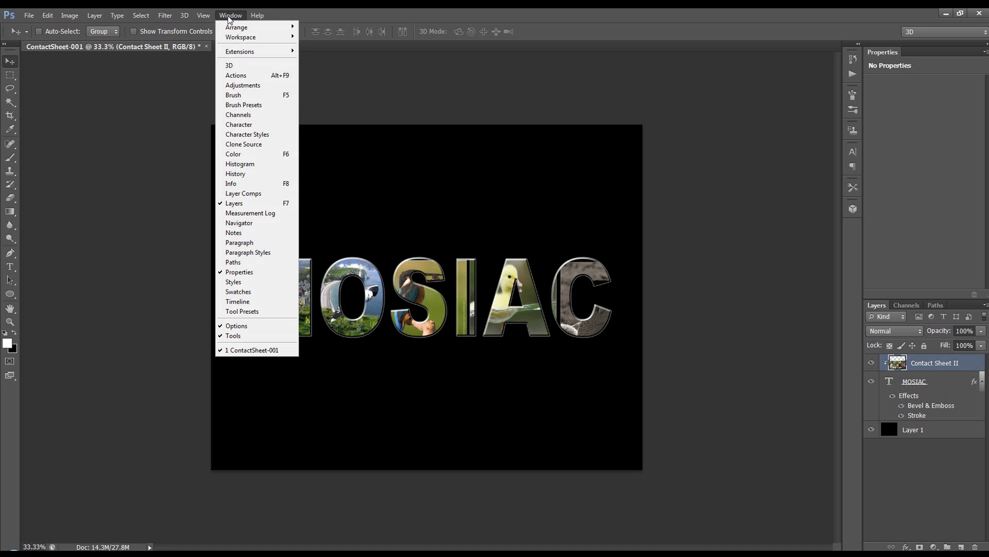
click(249, 309)
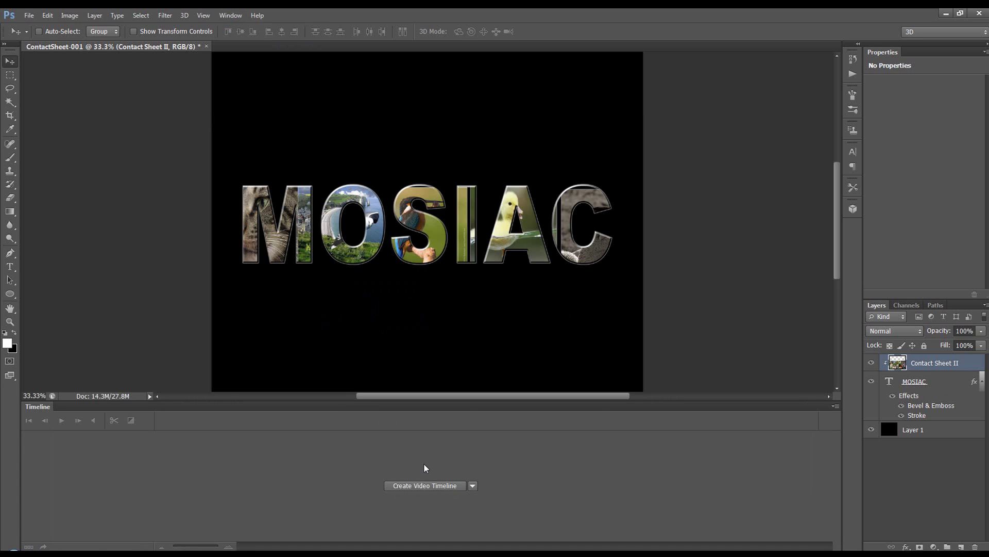
click(438, 482)
- Keyframe Contact Sheet II's Position from 0 to 3 seconds, moving the sheet down at 03:00
click(27, 442)
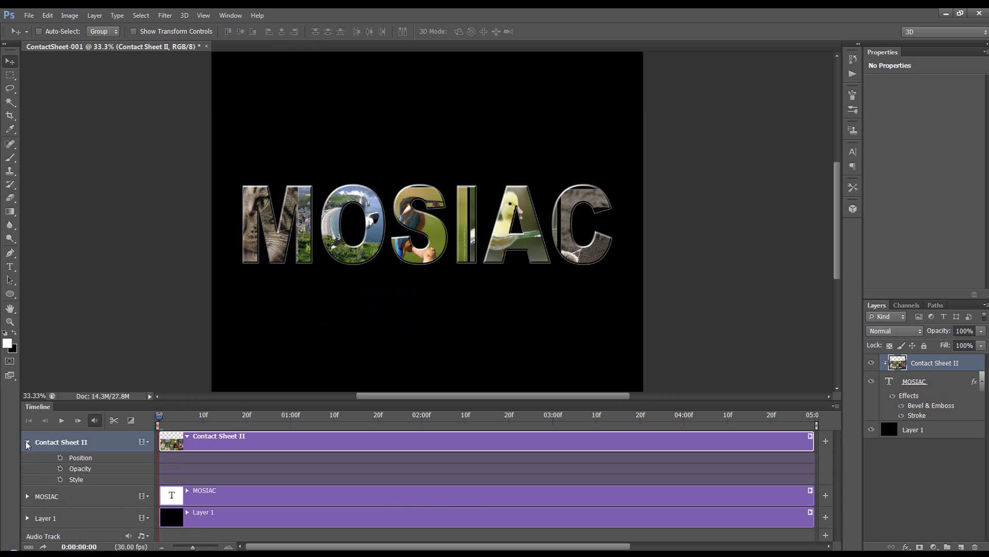
click(60, 458)
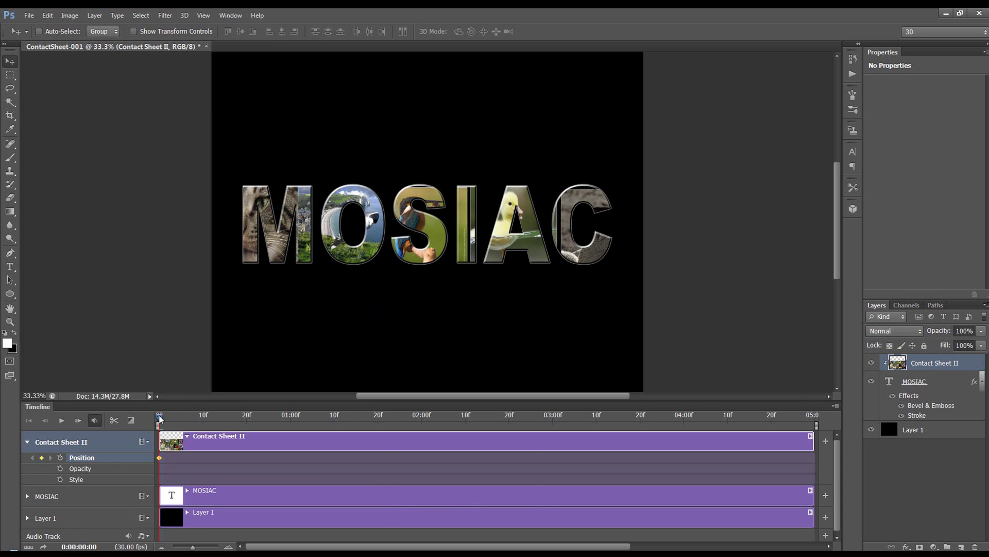
drag(159, 418, 553, 418)
drag(816, 425, 554, 426)
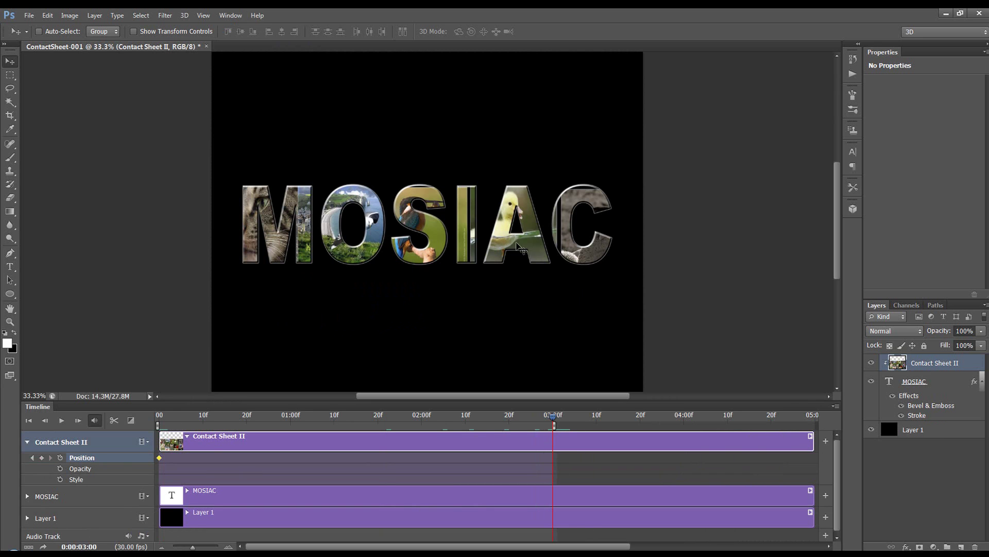
drag(507, 246, 507, 274)
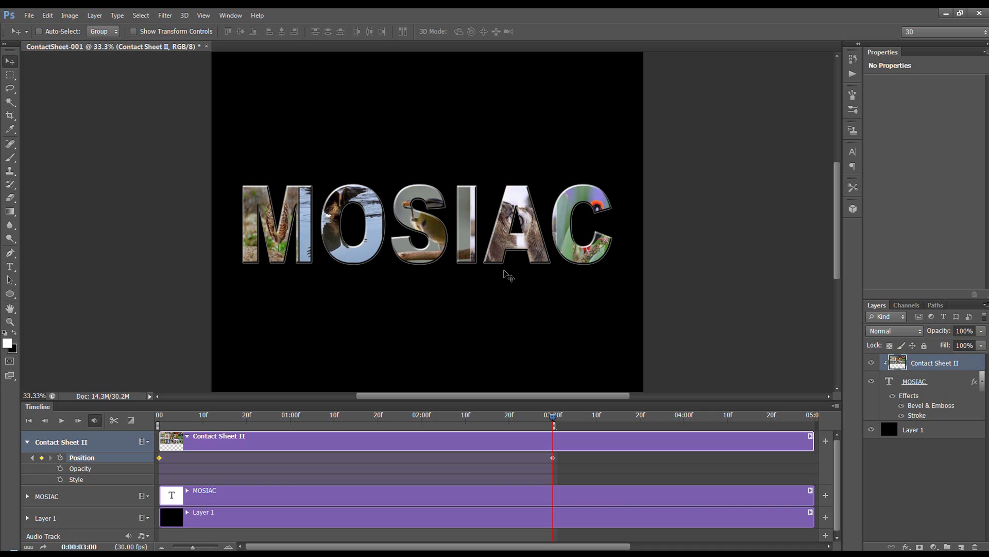
- Play the scrolling animation, stop it, and scrub back to preview an earlier frame
key(space)
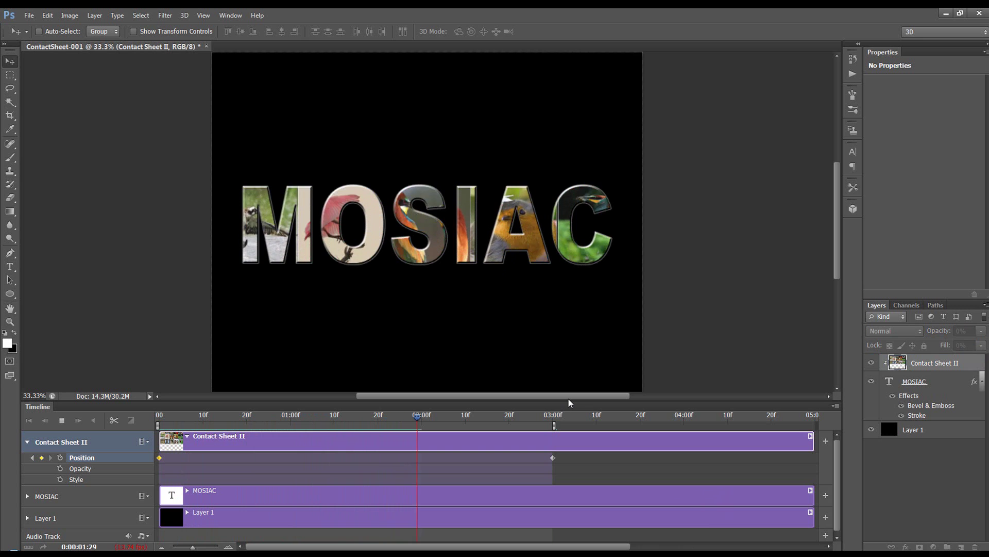
key(space)
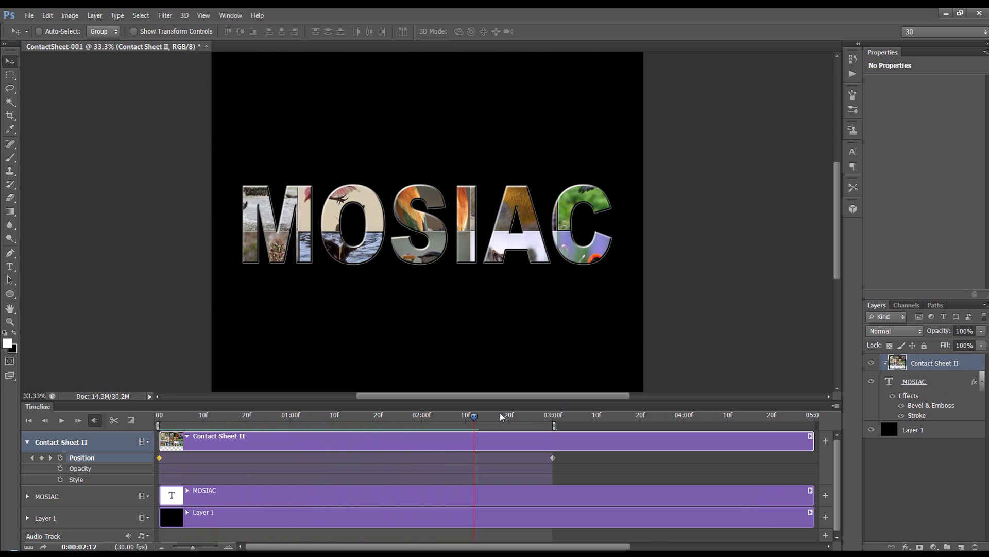
drag(484, 417, 408, 417)
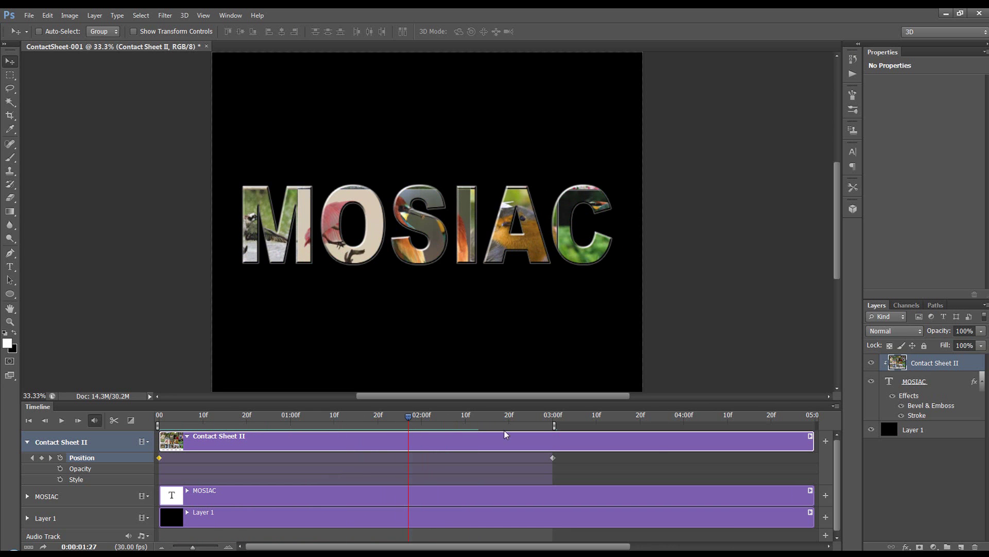